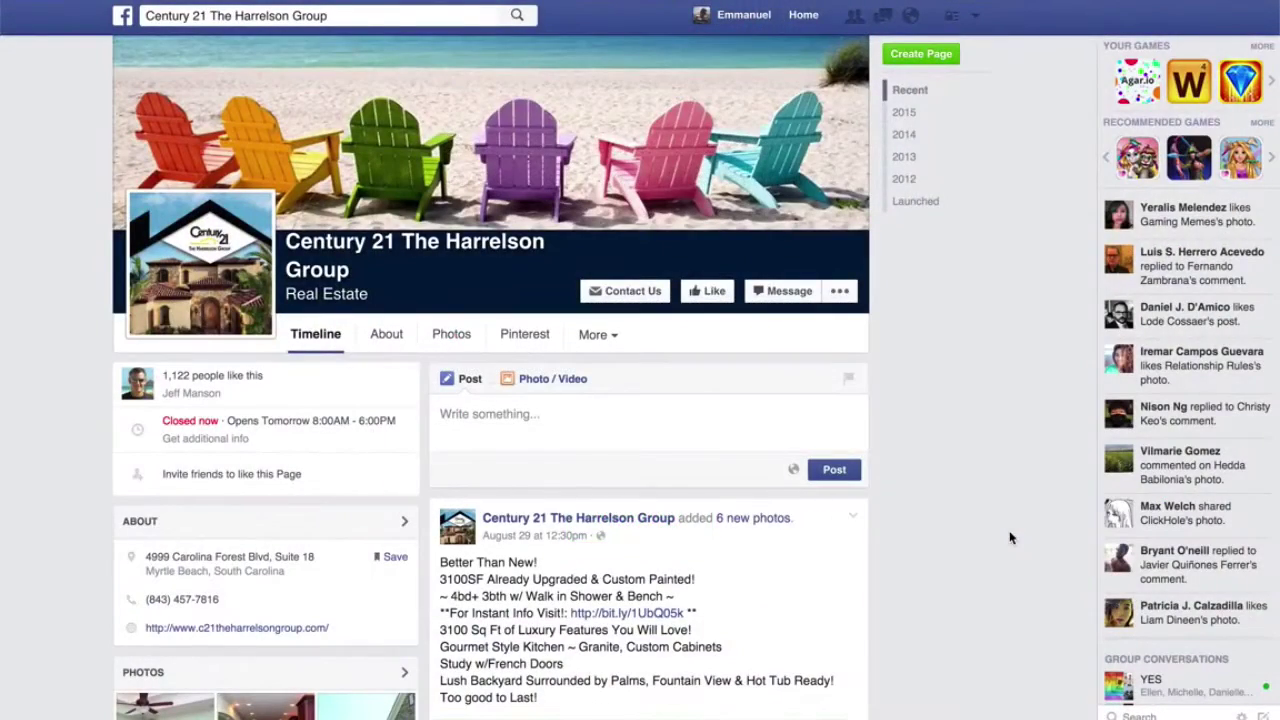
Open the instant-info link in the August 29 house listing post on the Century 21 The Harrelson Group page
scroll(980, 532, down, 5)
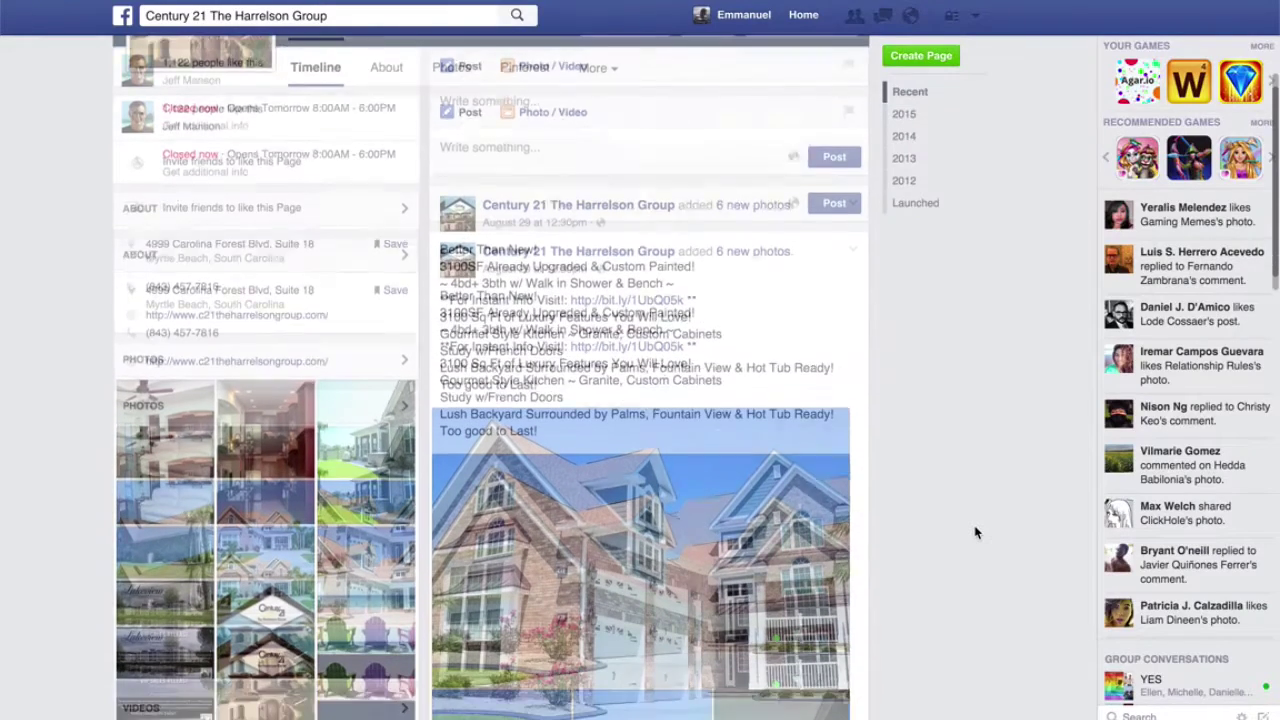
scroll(976, 533, down, 3)
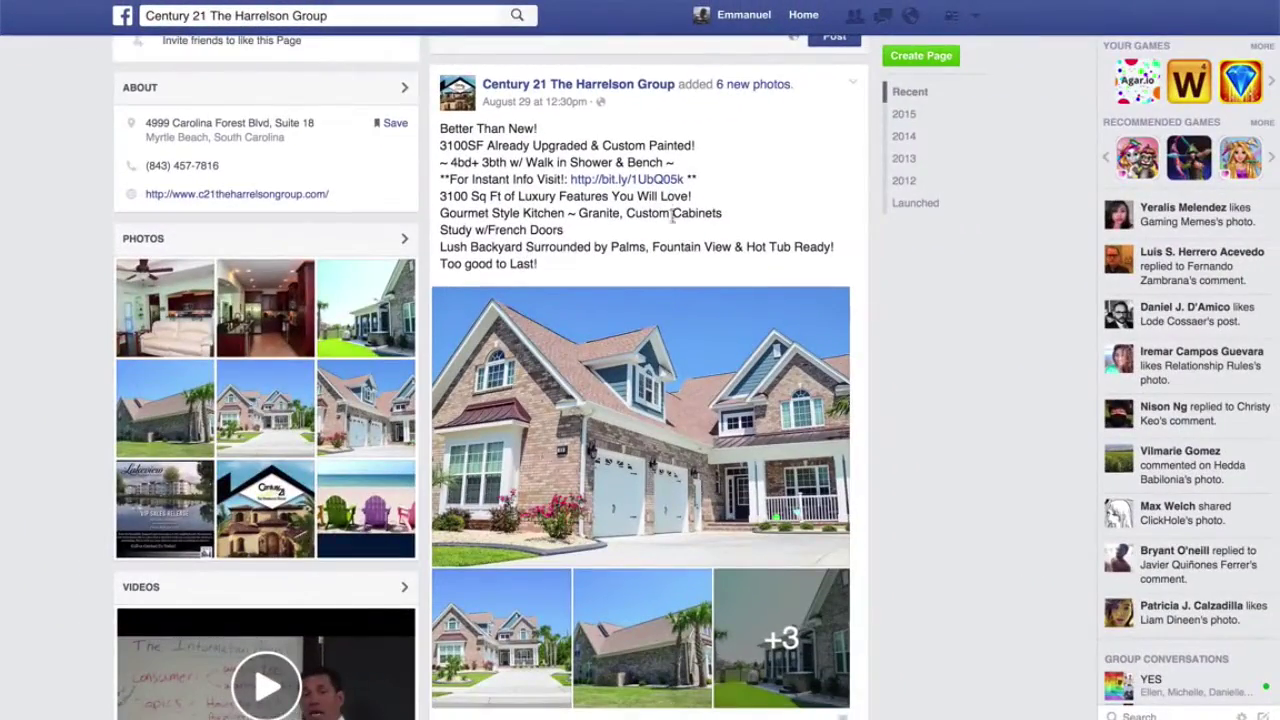
click(645, 180)
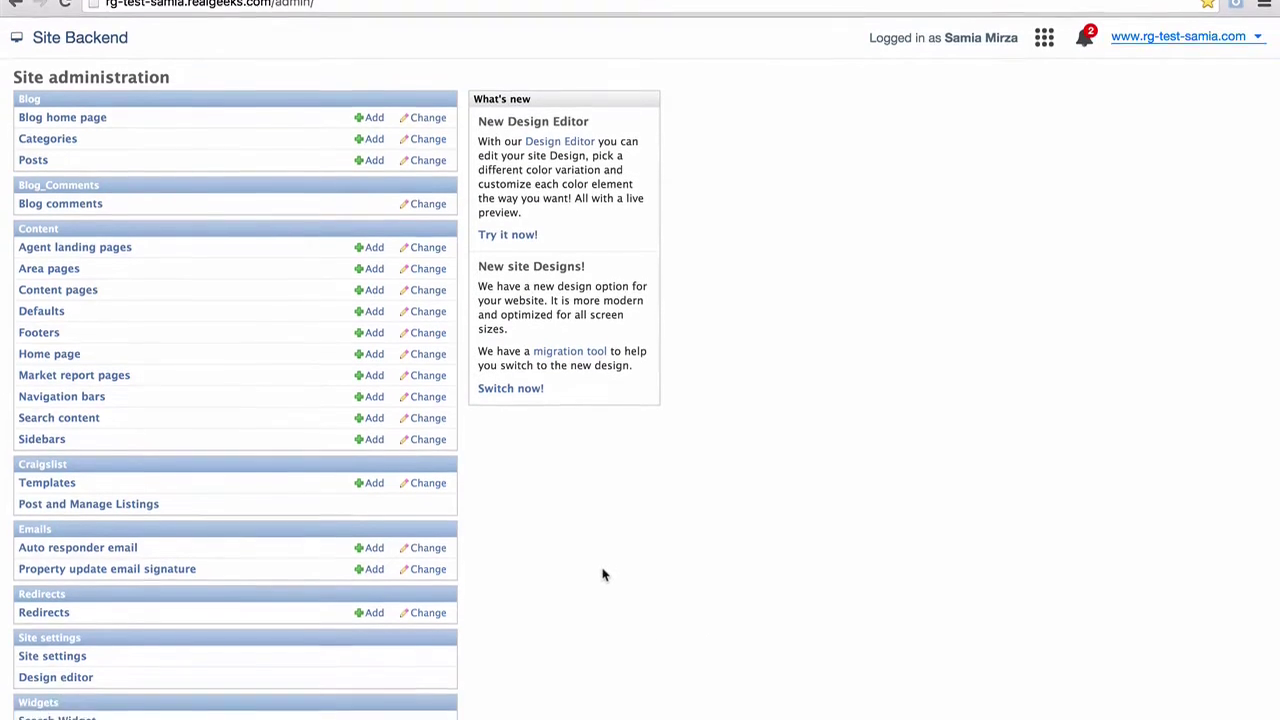
Open the Property Landing Capture Form configuration in the site backend and set the company name to Hawaii Realty International
scroll(603, 585, down, 4)
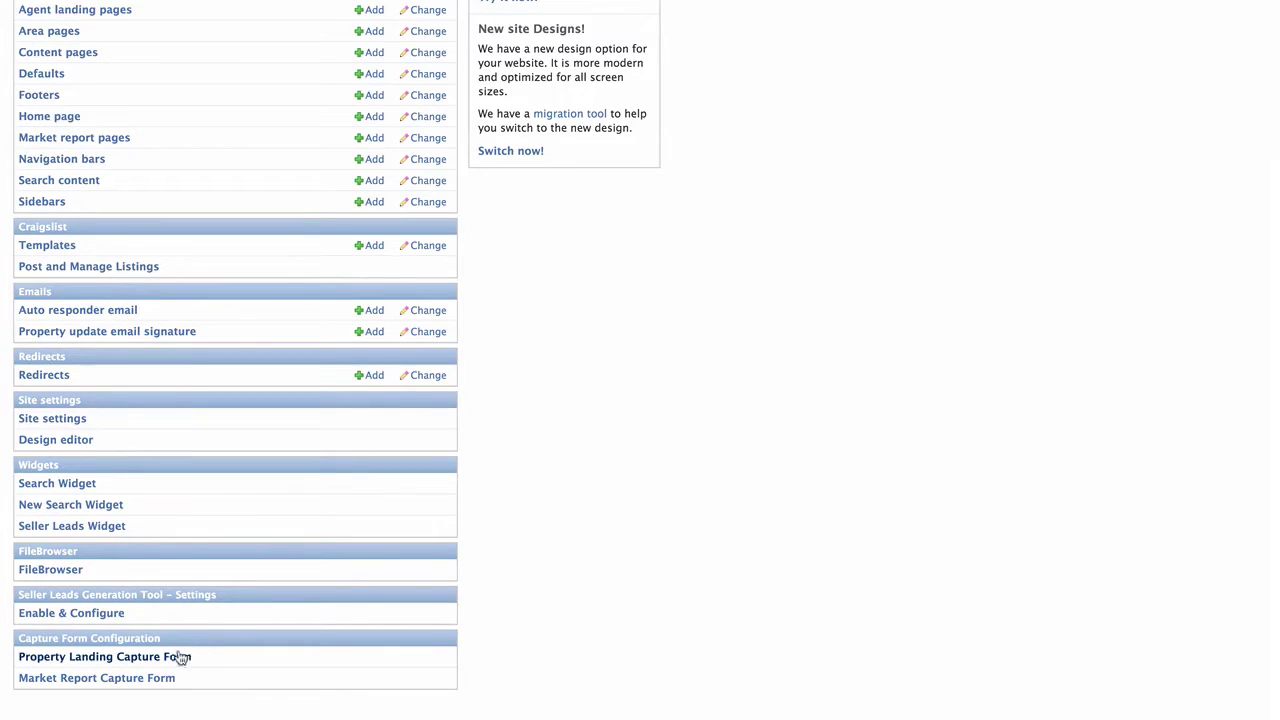
click(175, 657)
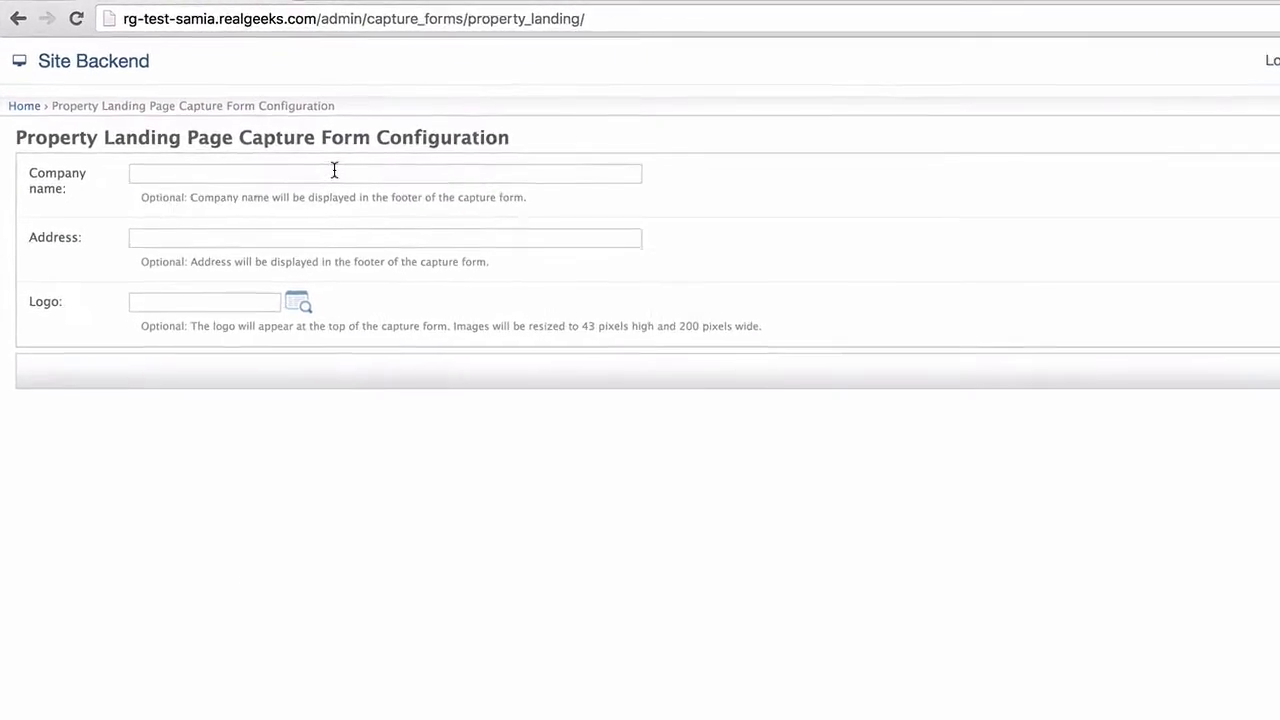
click(334, 171)
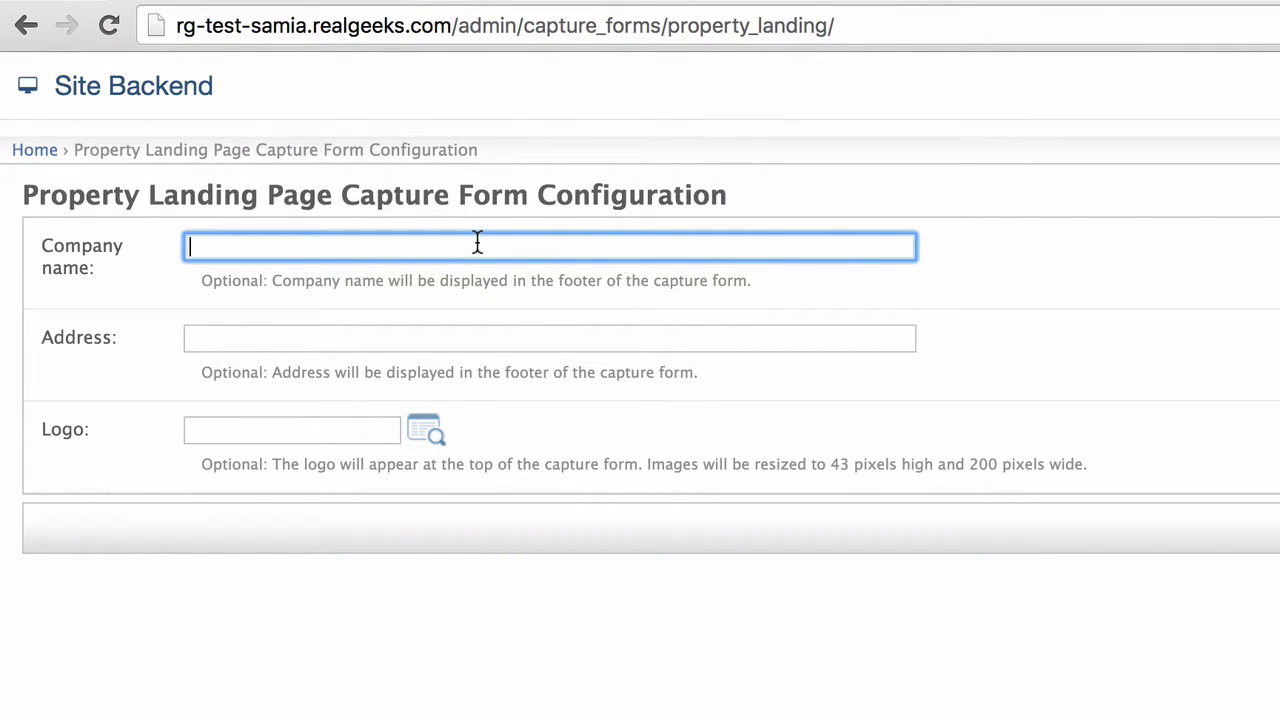
text(Hawaii Realty Int)
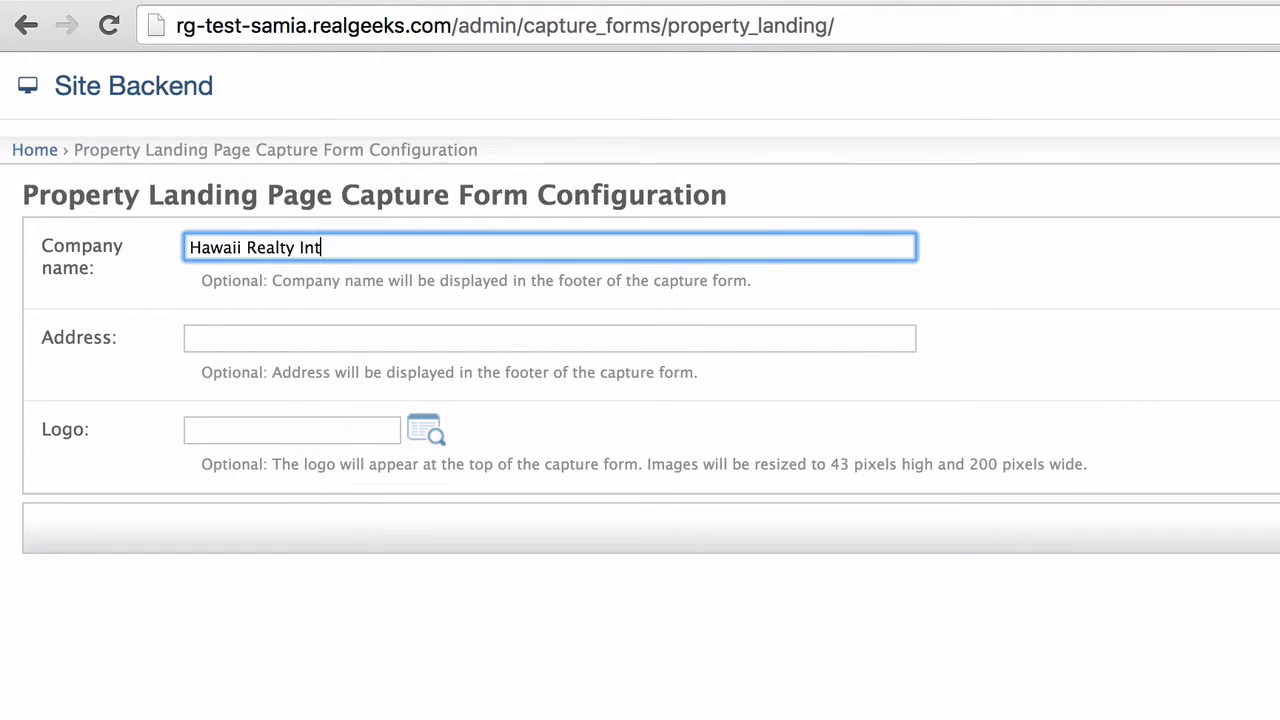
text(ernational)
key(Tab)
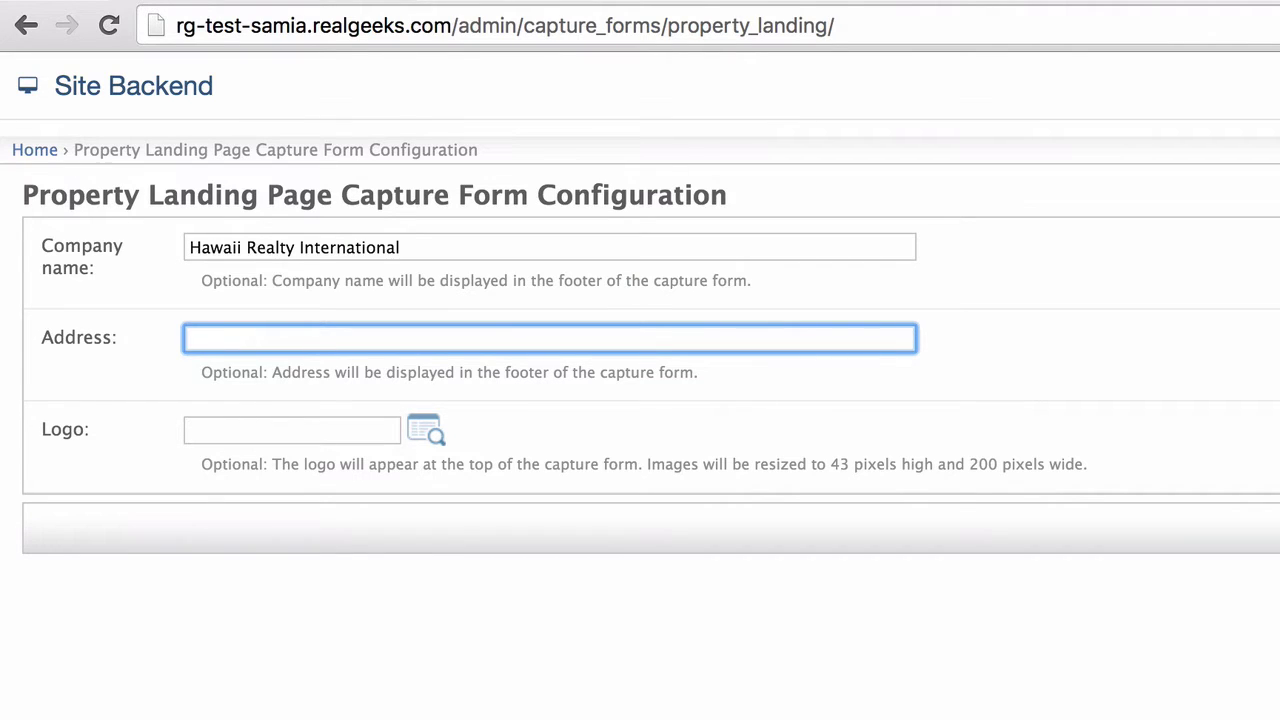
Enter the company's full postal address for the footer of the property landing capture form
text(1051 Keolu Dr )
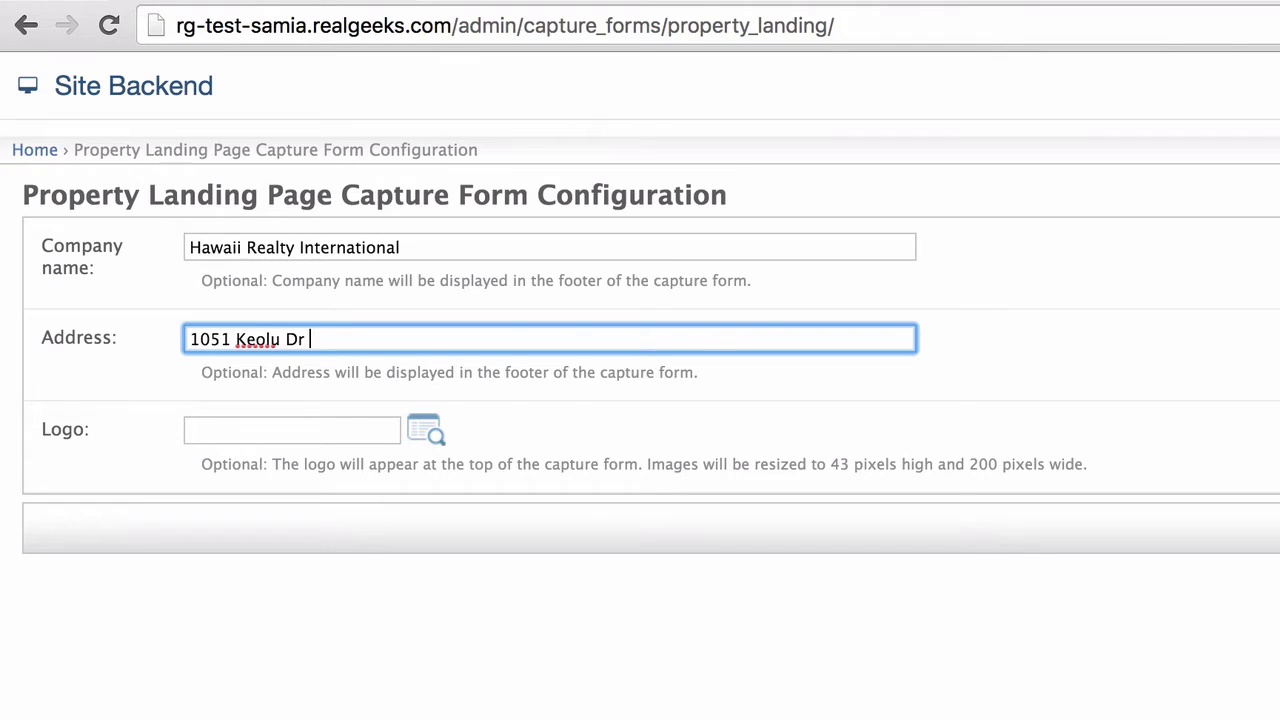
text(#260 Kailua, HI )
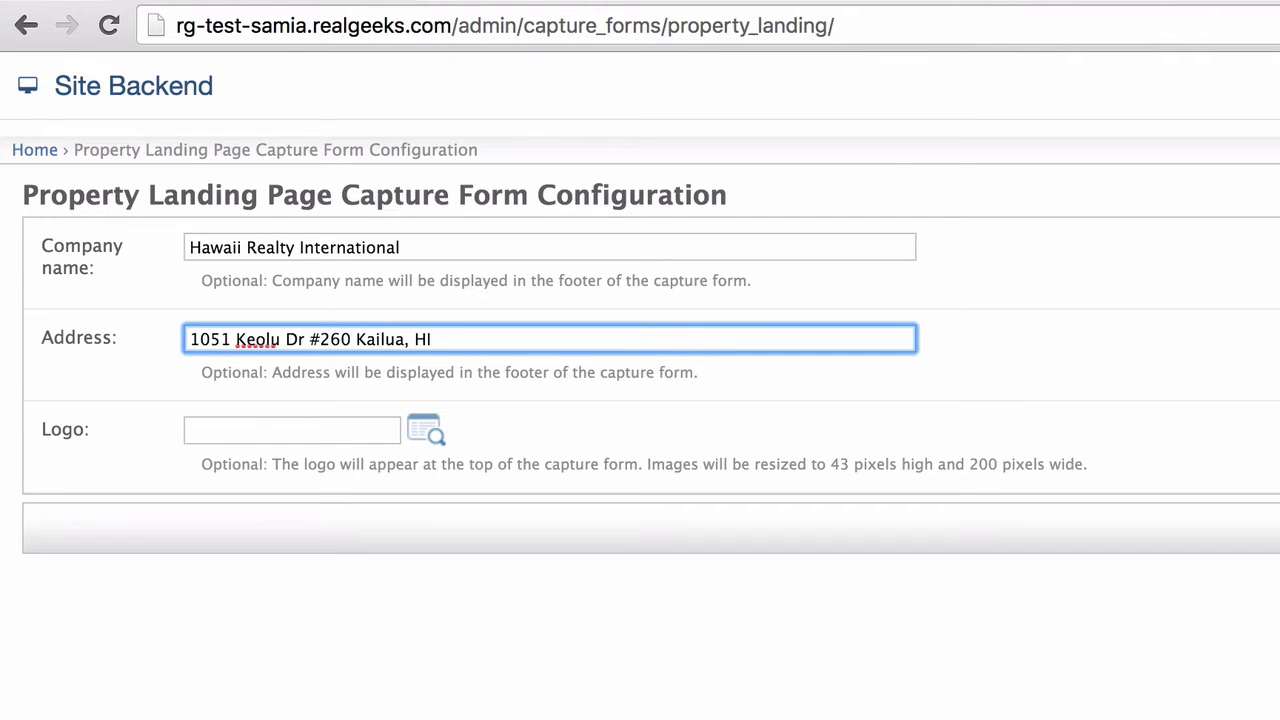
text(96734)
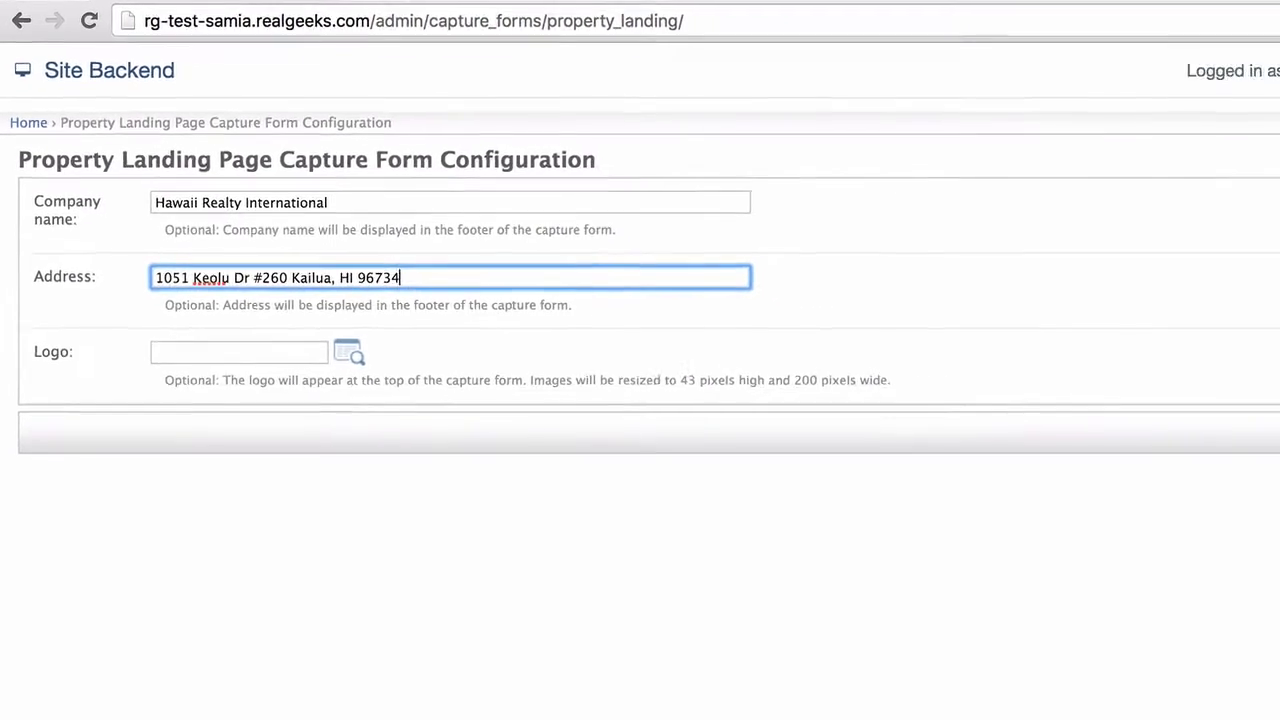
key(Tab)
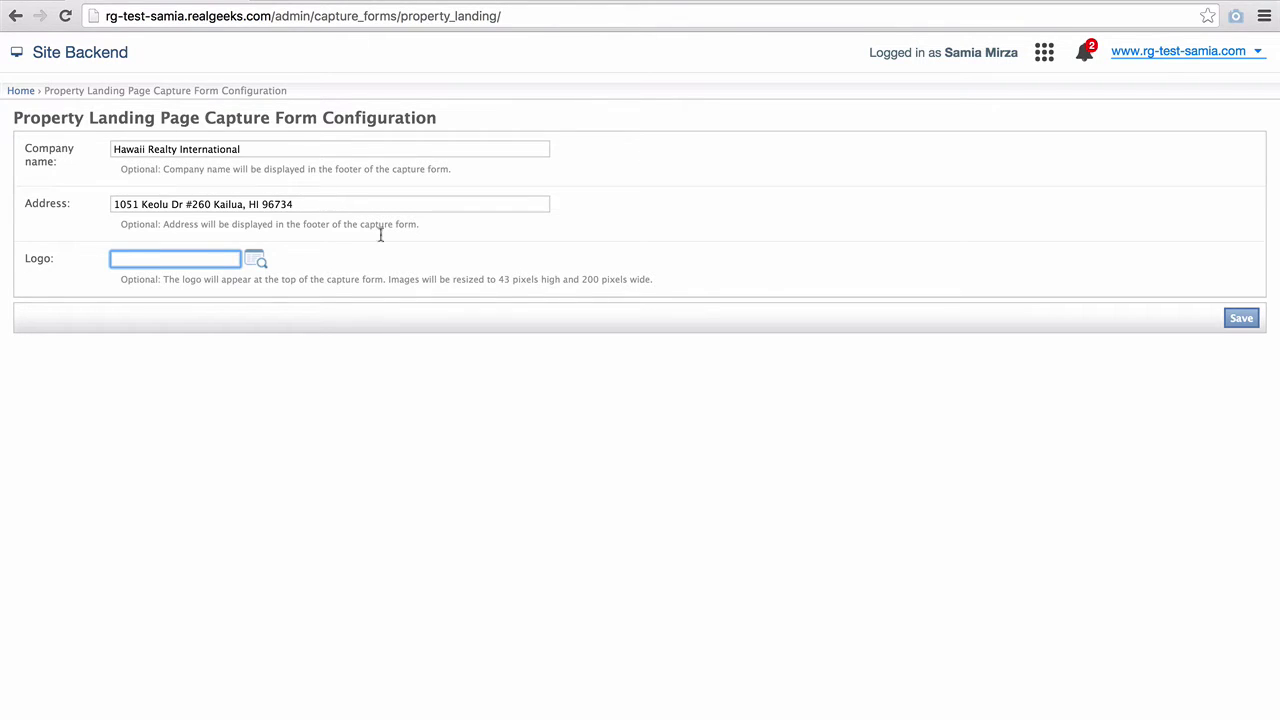
Choose hawaiirealestatecompany.png from the site's uploaded files as the logo of the property landing capture form
click(256, 263)
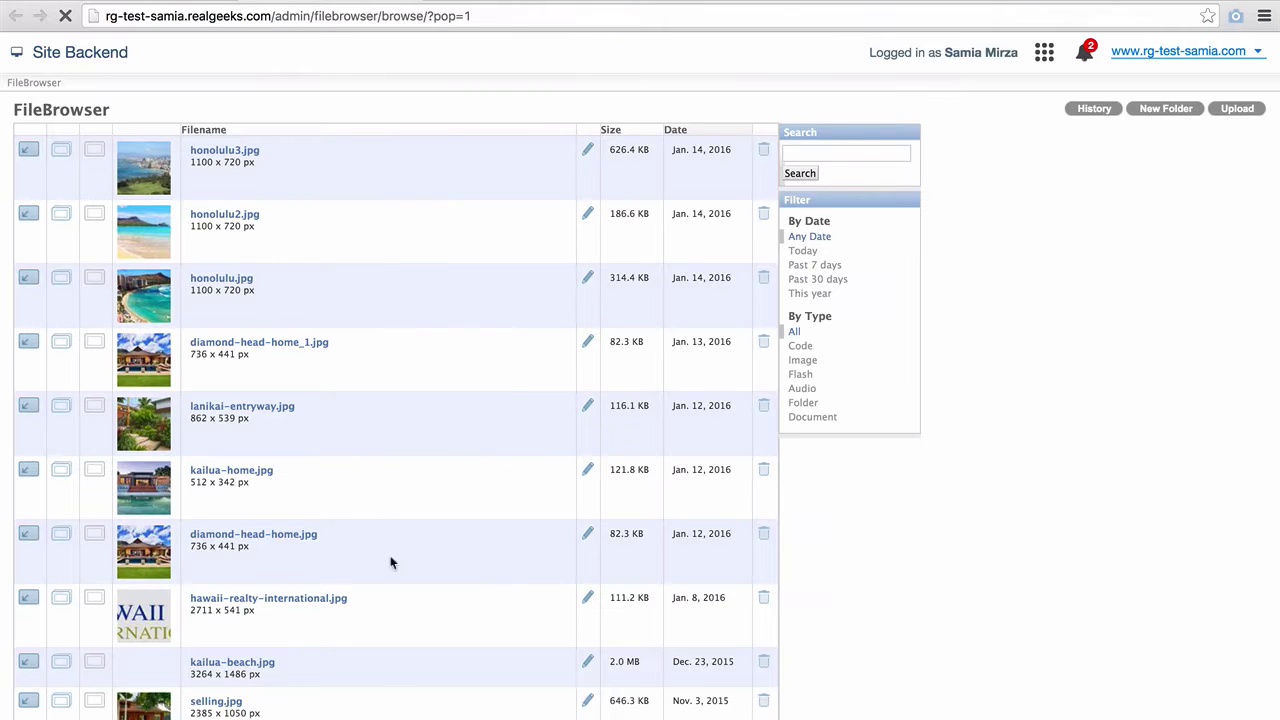
scroll(414, 650, down, 5)
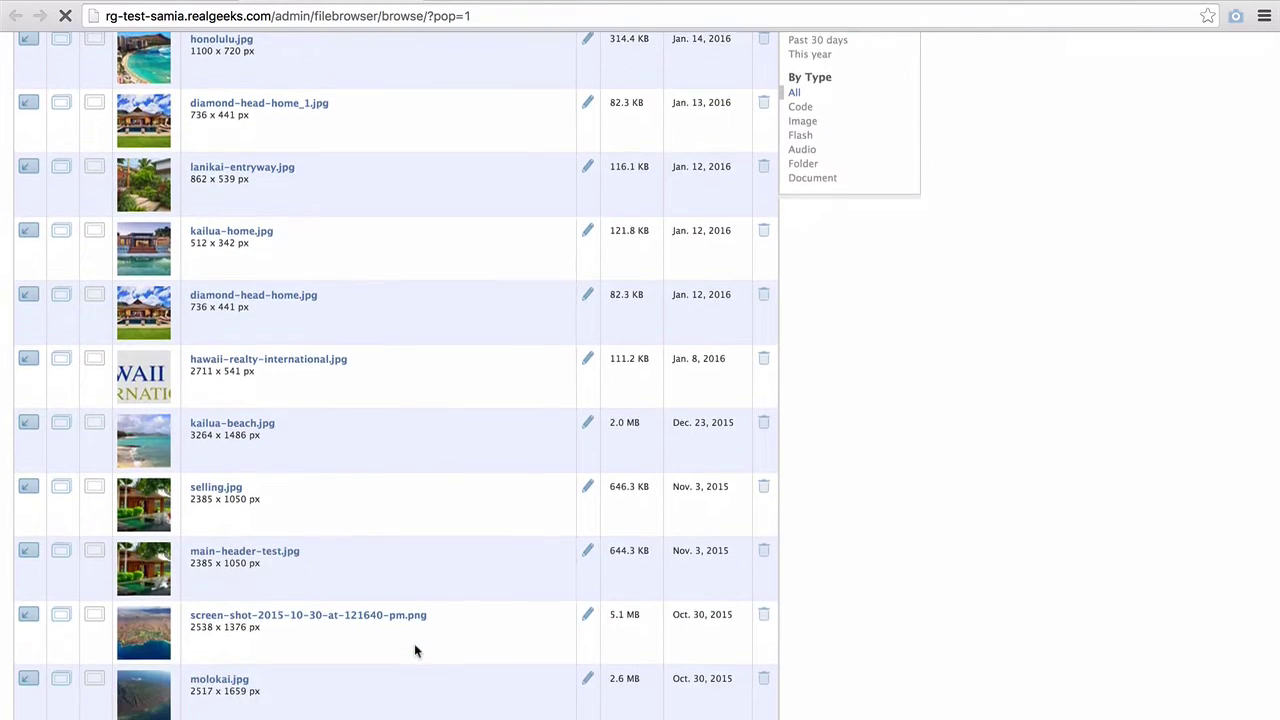
scroll(415, 650, down, 11)
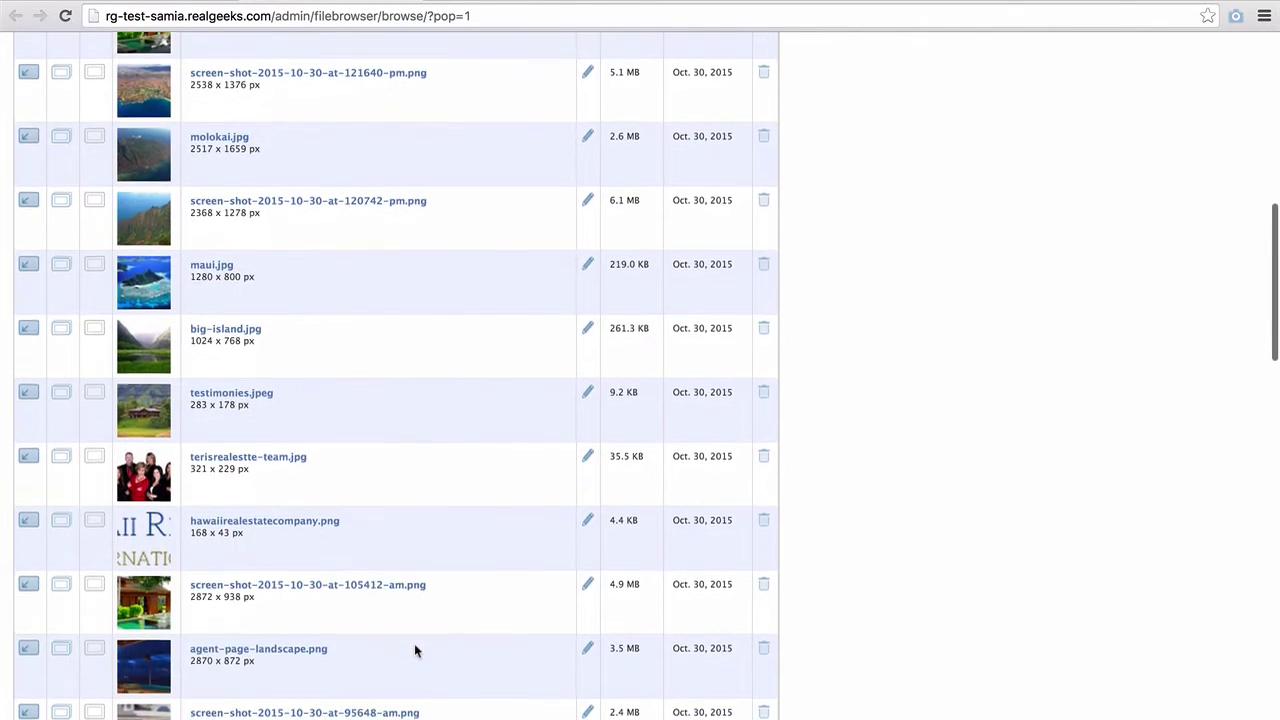
scroll(414, 643, down, 1)
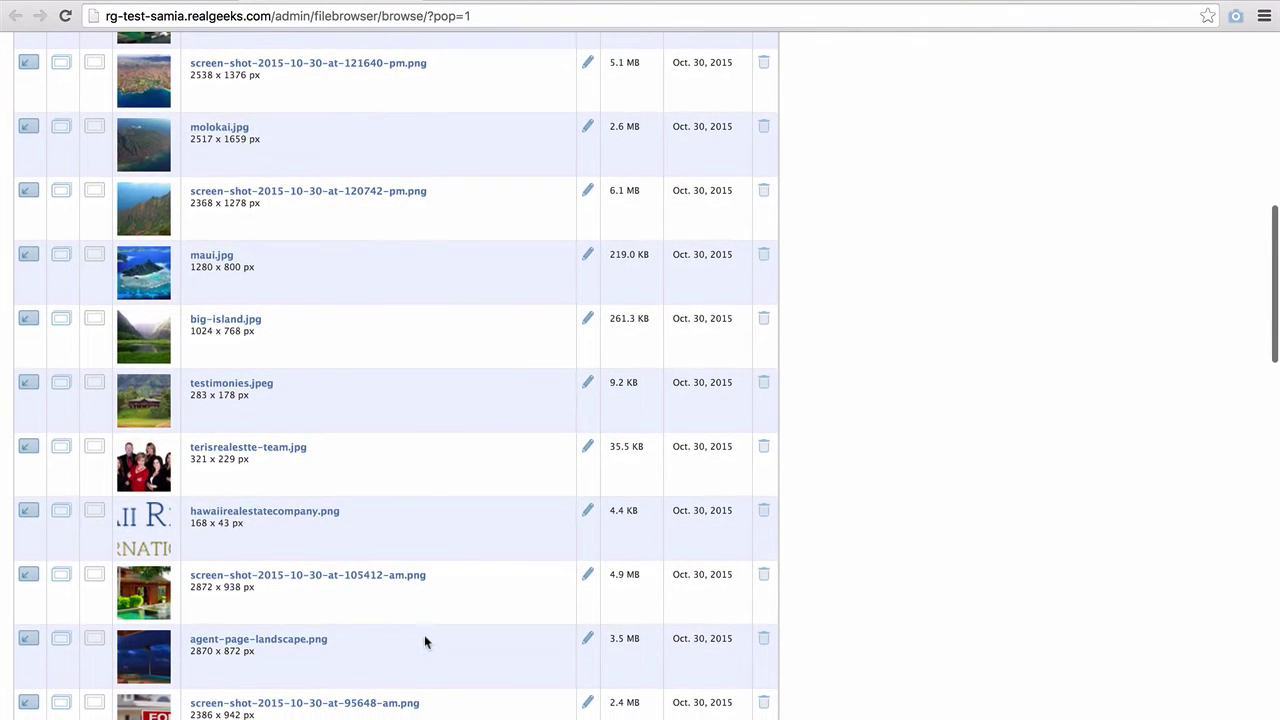
click(30, 511)
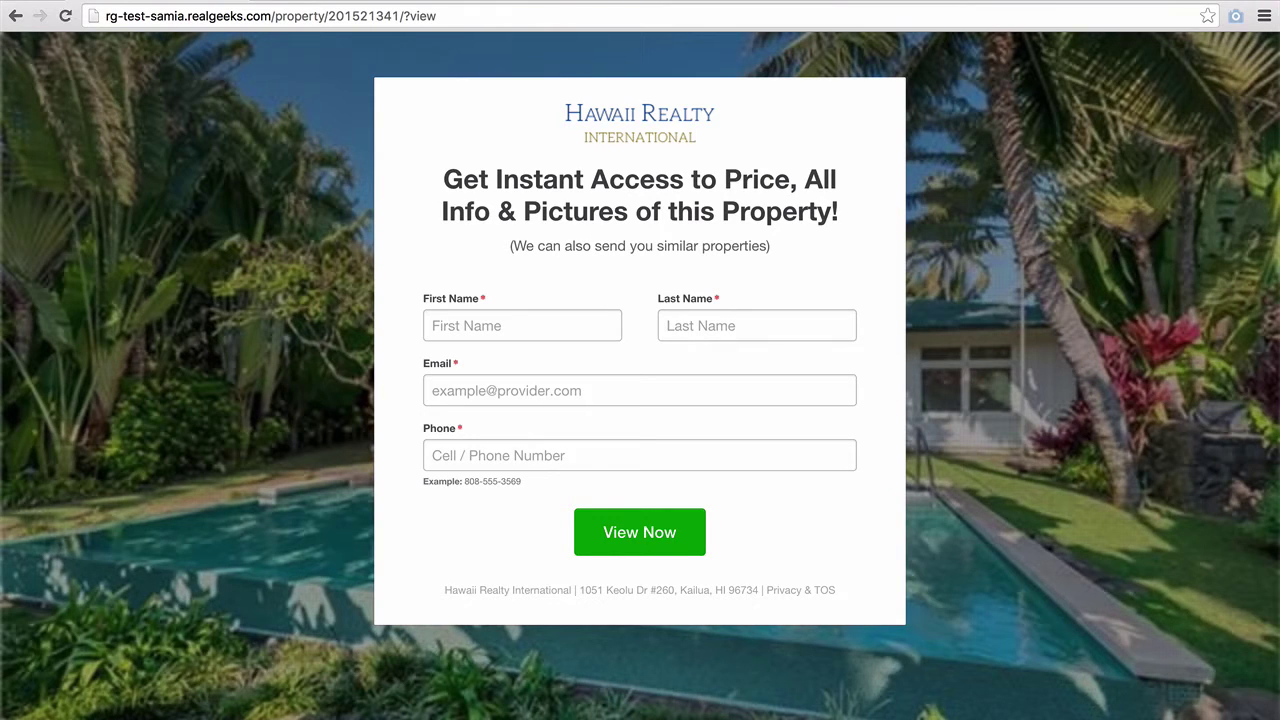
Check the logo and the company name and address footer on the property page's capture form
double_click(588, 112)
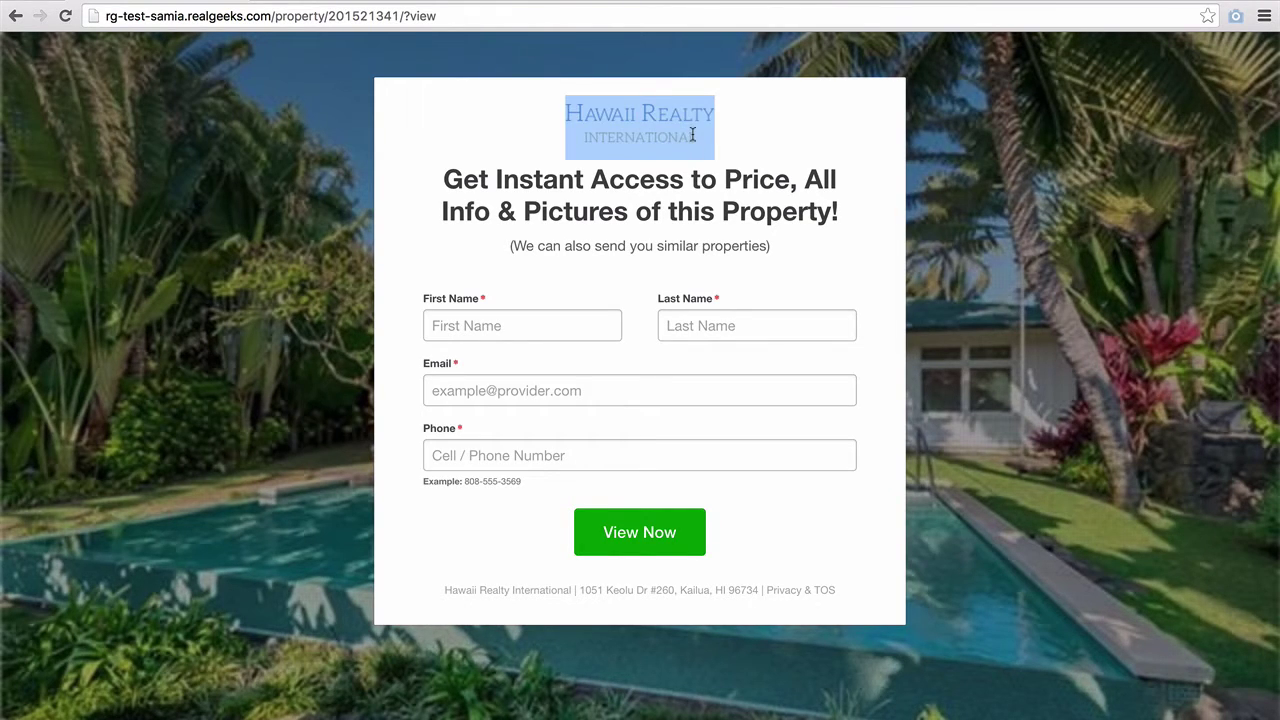
click(820, 260)
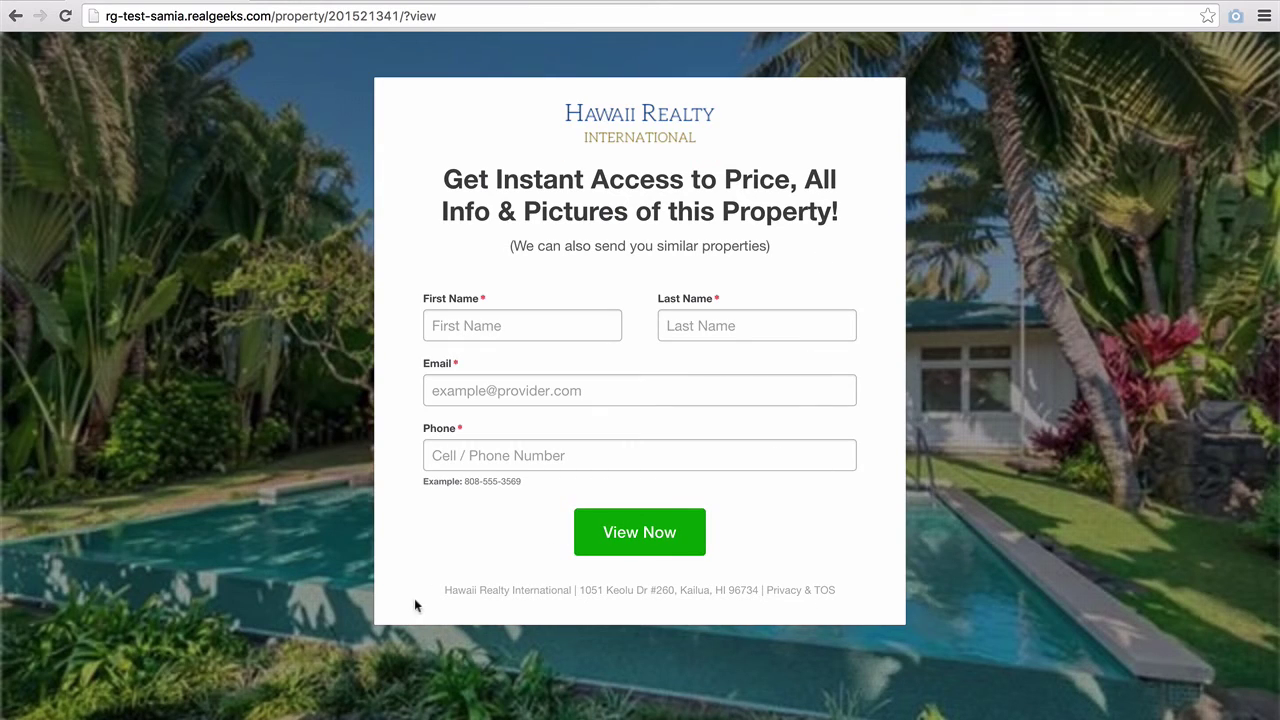
drag(414, 601, 880, 594)
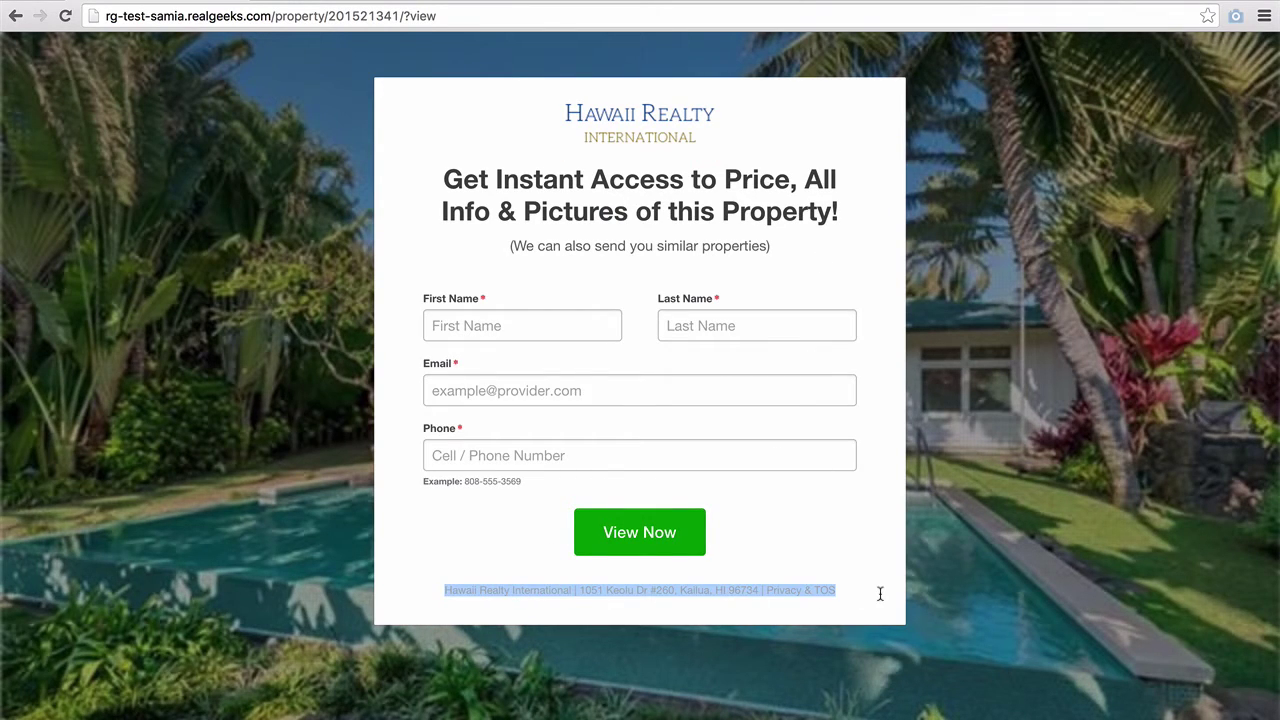
click(880, 594)
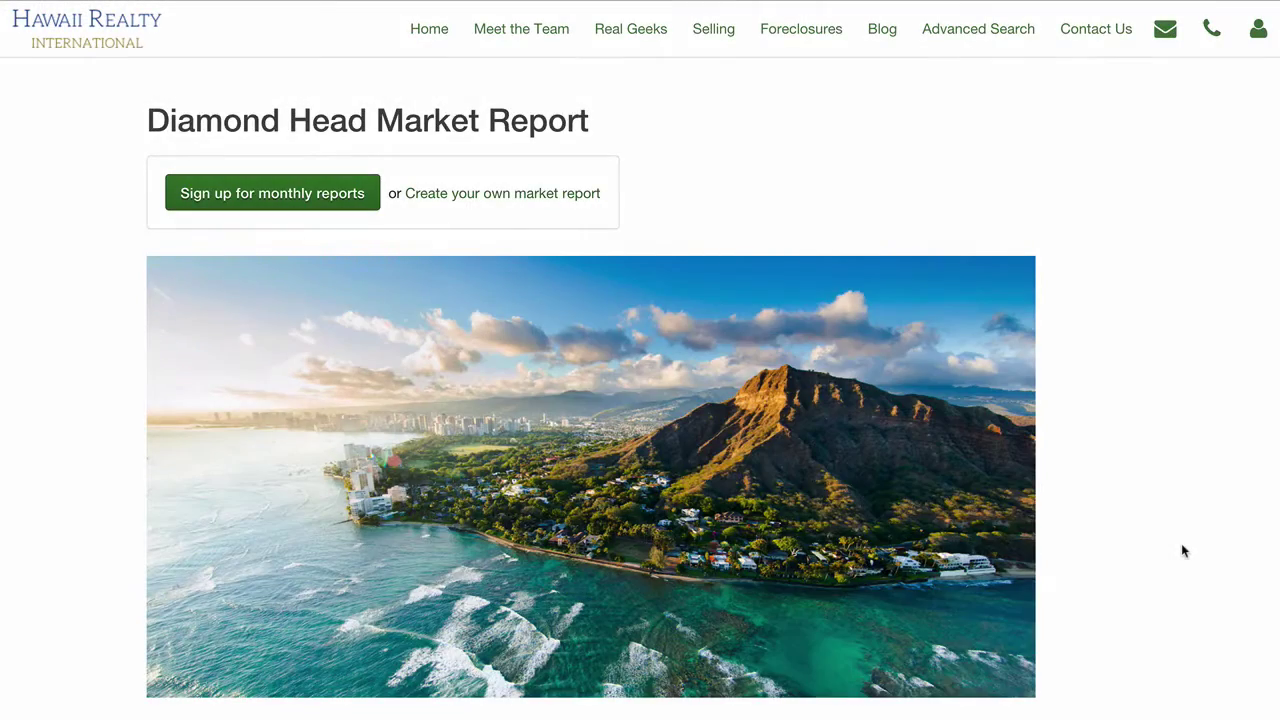
Look through the Diamond Head Market Report, from the area description and property tables down to the home value and search forms
scroll(1182, 546, down, 7)
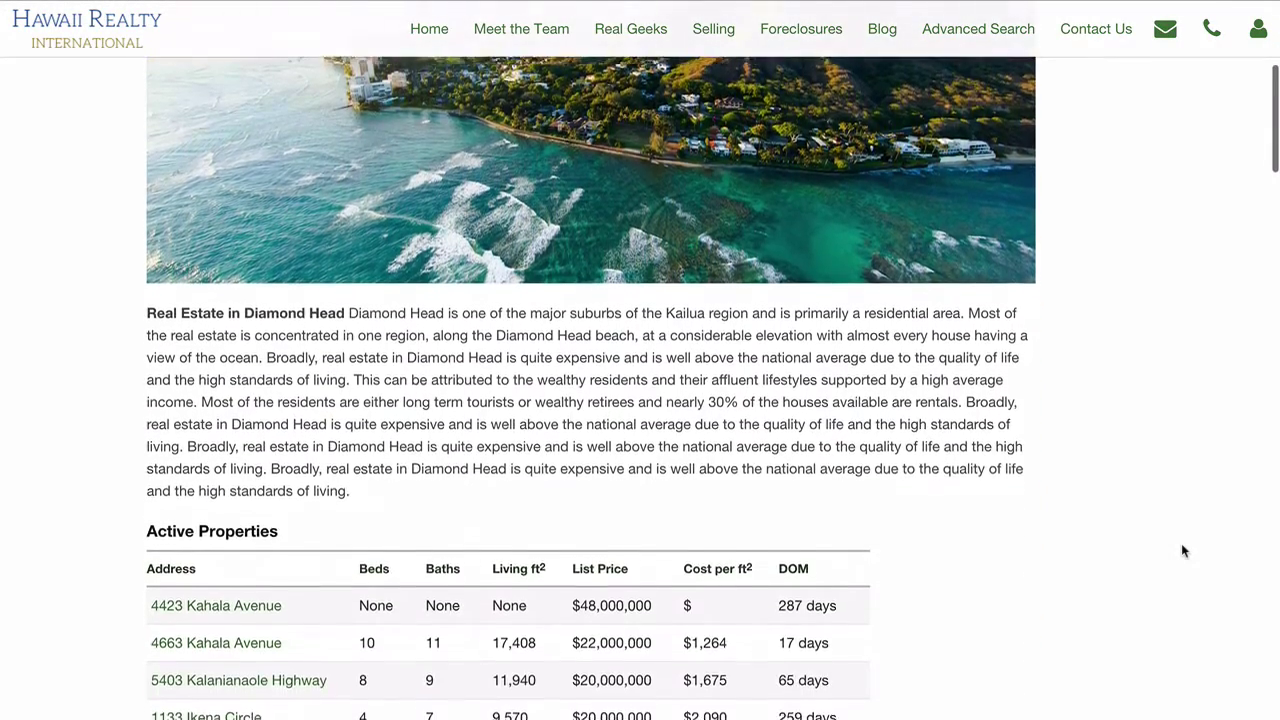
scroll(1182, 549, down, 4)
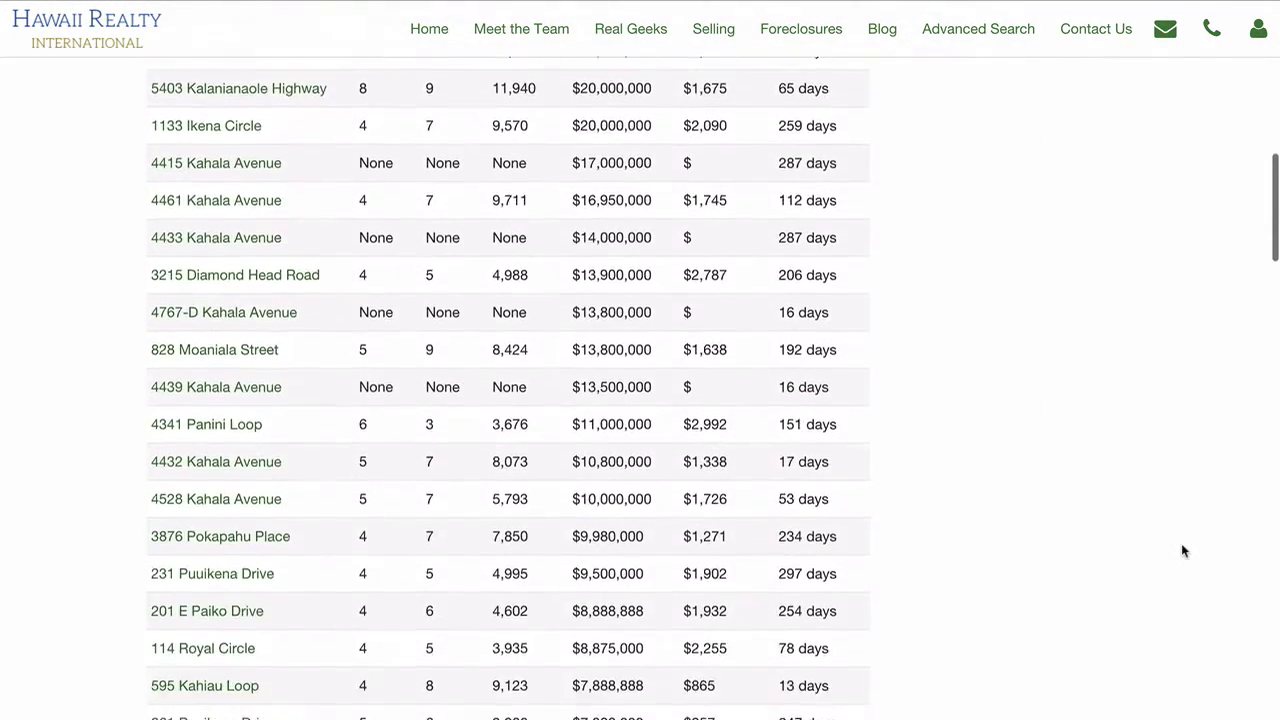
scroll(1181, 551, down, 7)
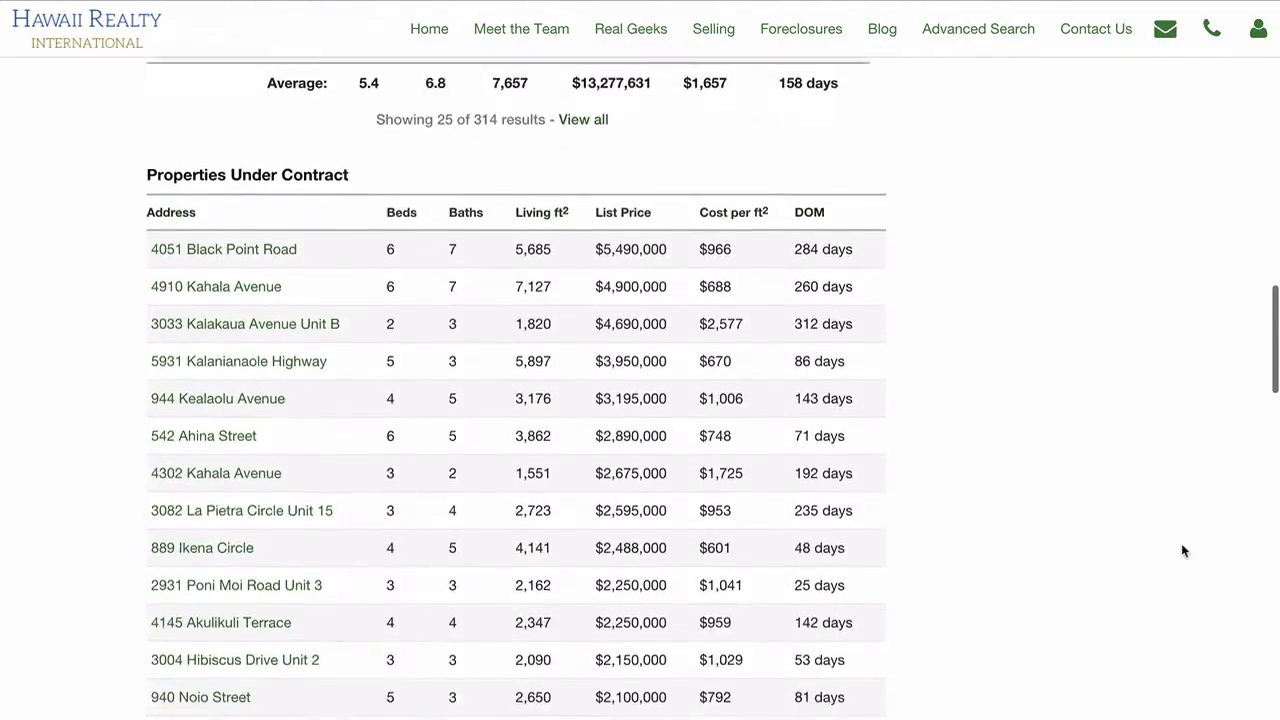
scroll(1181, 551, down, 13)
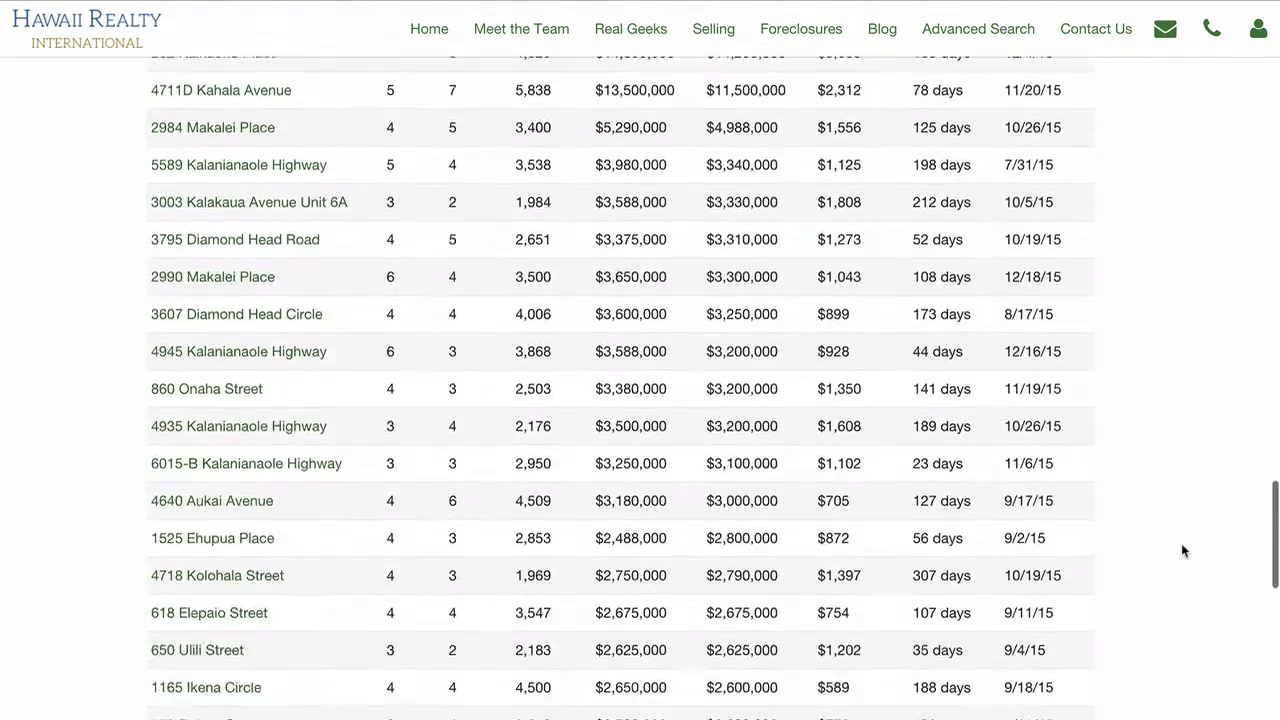
scroll(1181, 549, down, 9)
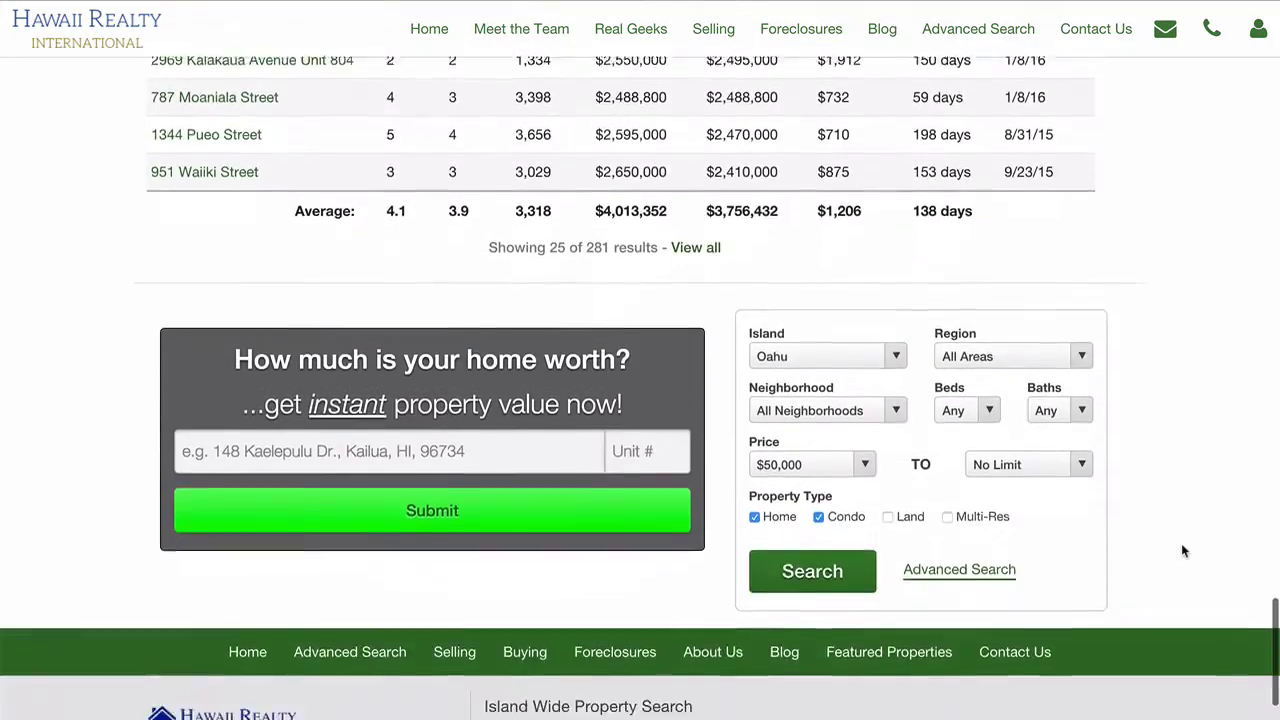
scroll(1181, 551, down, 1)
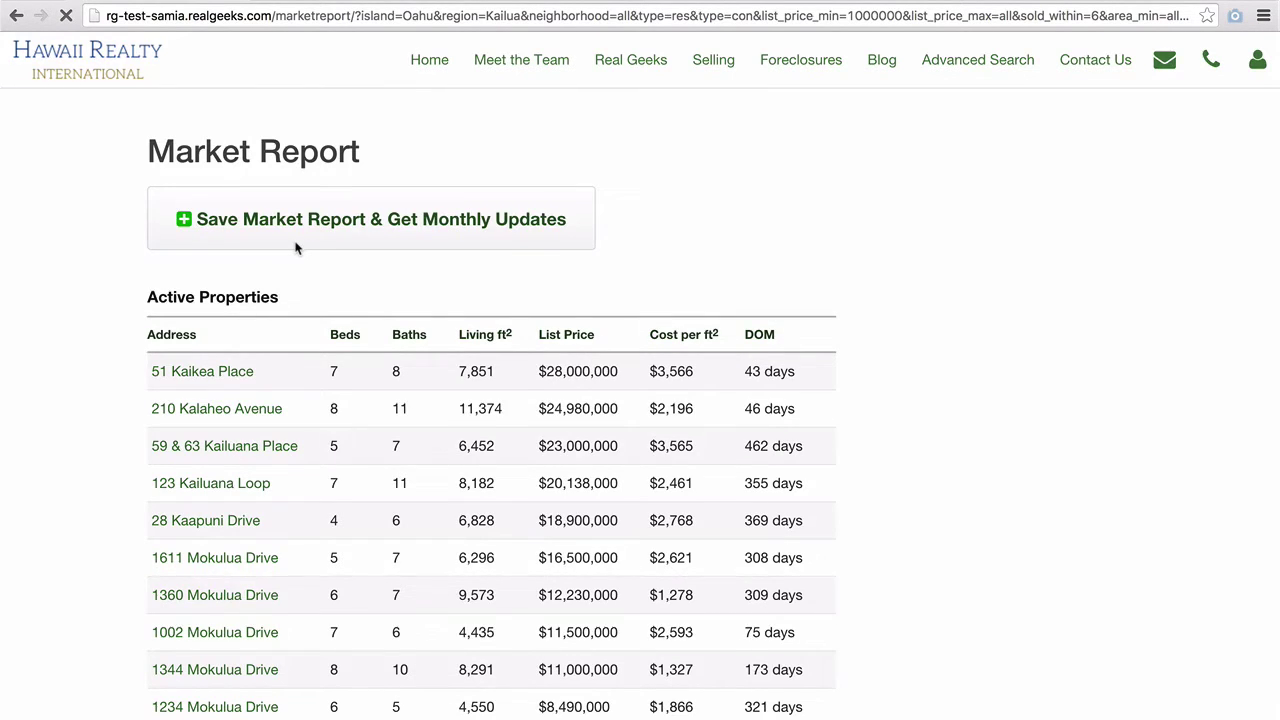
Start saving the Kailua market report for updates and name it "Kailua 2bd/2ba"
click(295, 247)
click(549, 202)
text(Kailua )
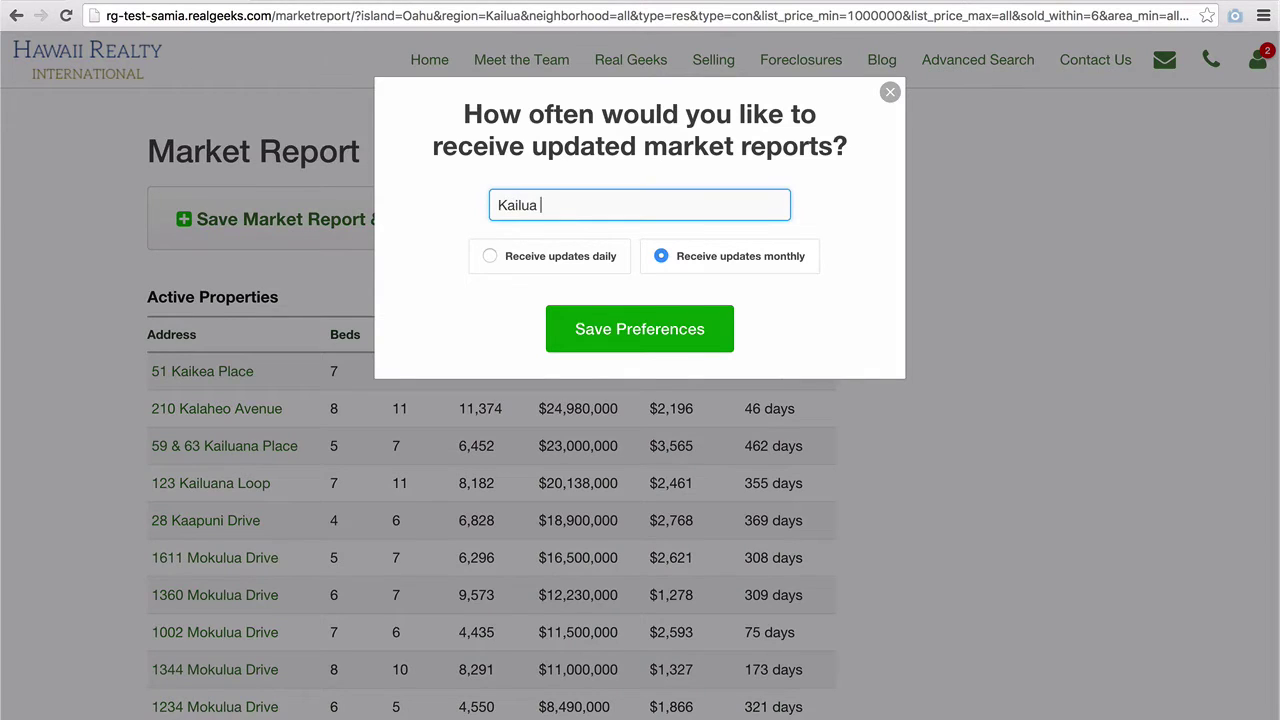
text(2bd/2ba)
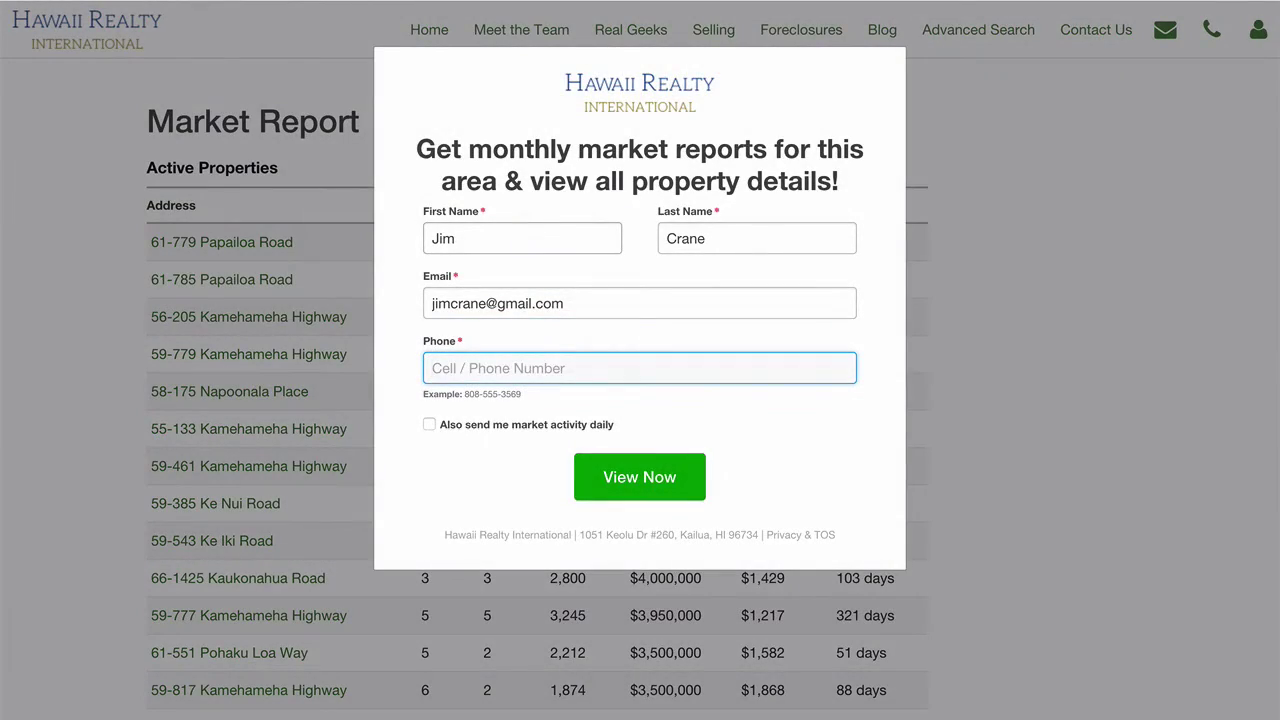
Fill in the visitor's phone number on the market report capture form and submit it to view the report
text(123) 456-789)
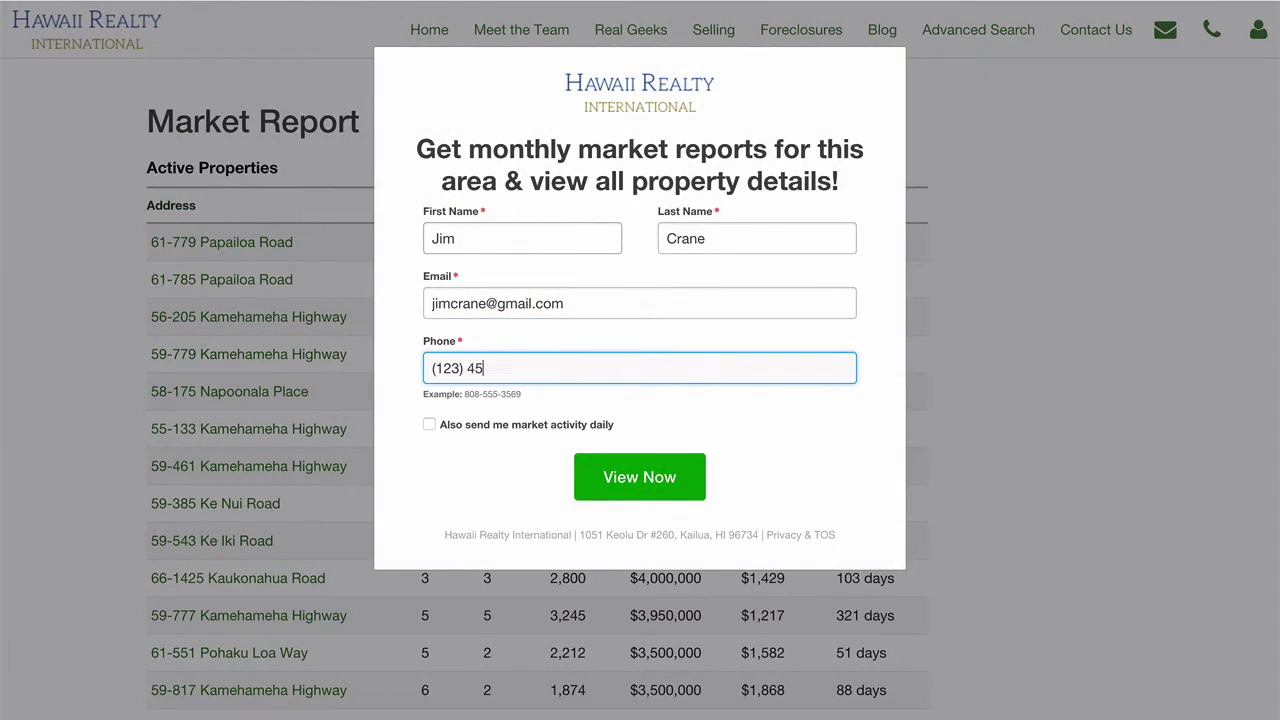
text(0)
click(639, 483)
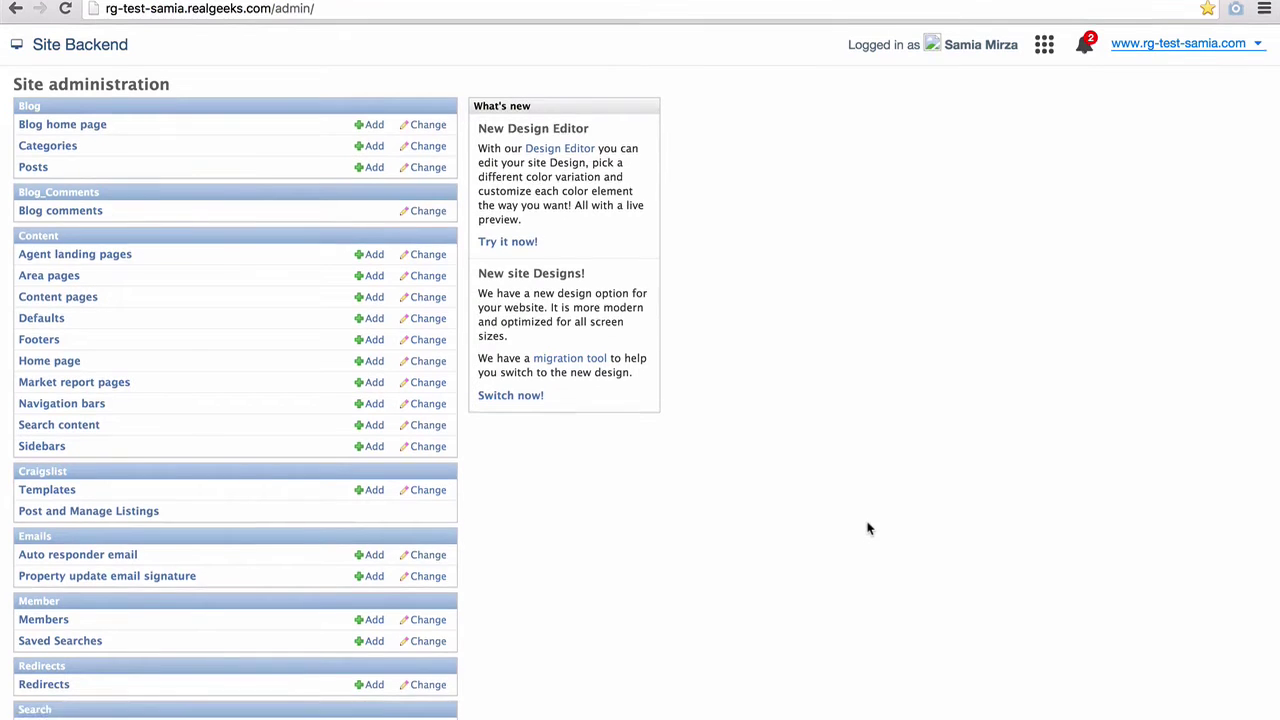
Open the Market Report Capture Form configuration in the site backend and set the company name to Hawaii Realty International
scroll(868, 488, down, 5)
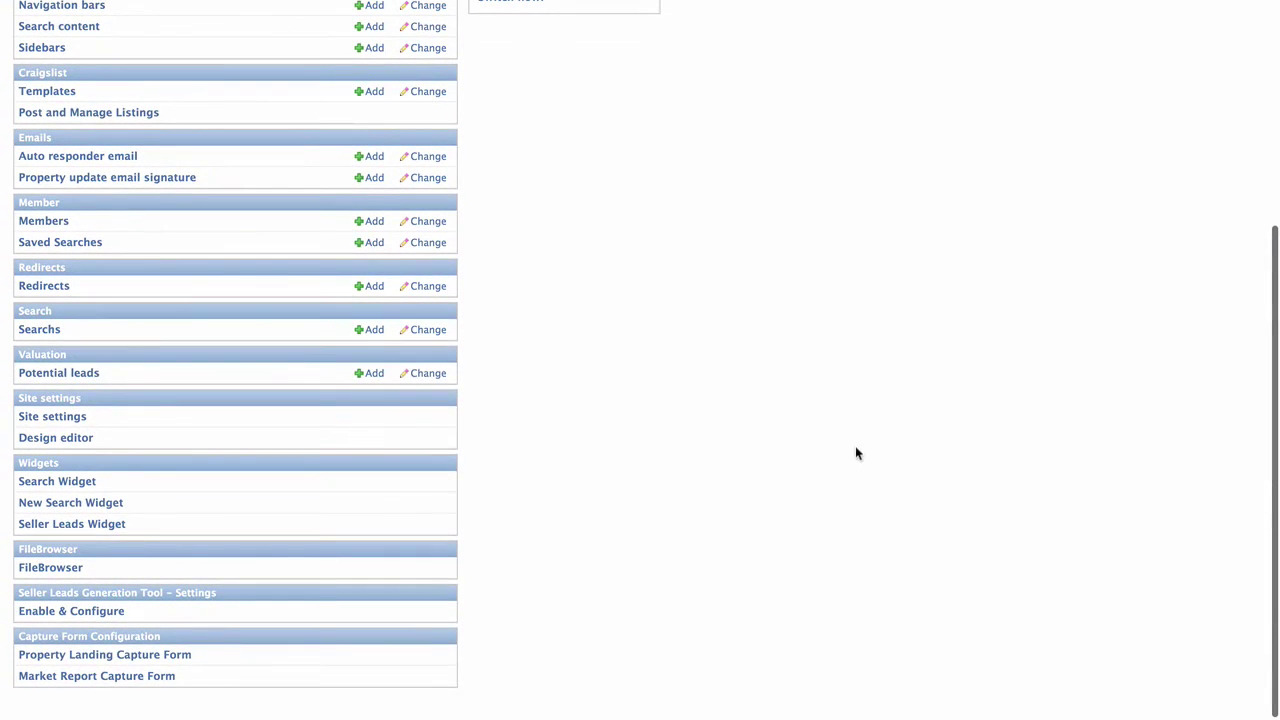
click(145, 680)
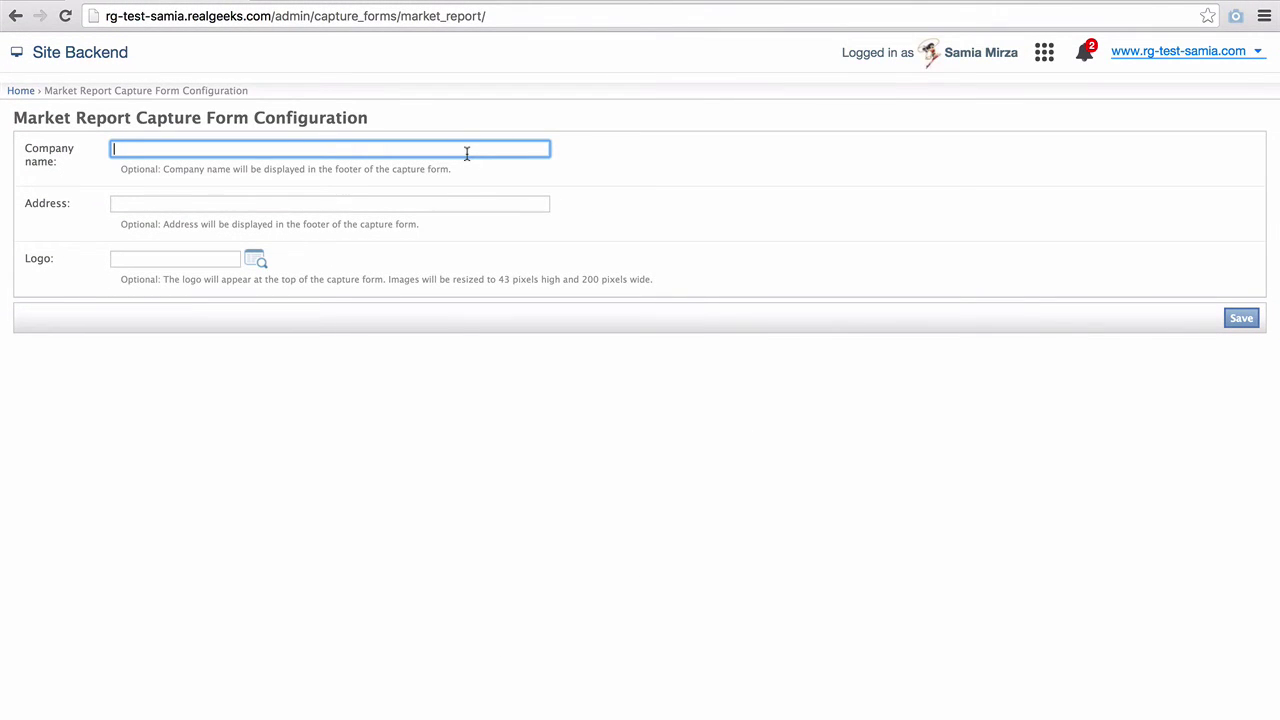
text(Hawai)
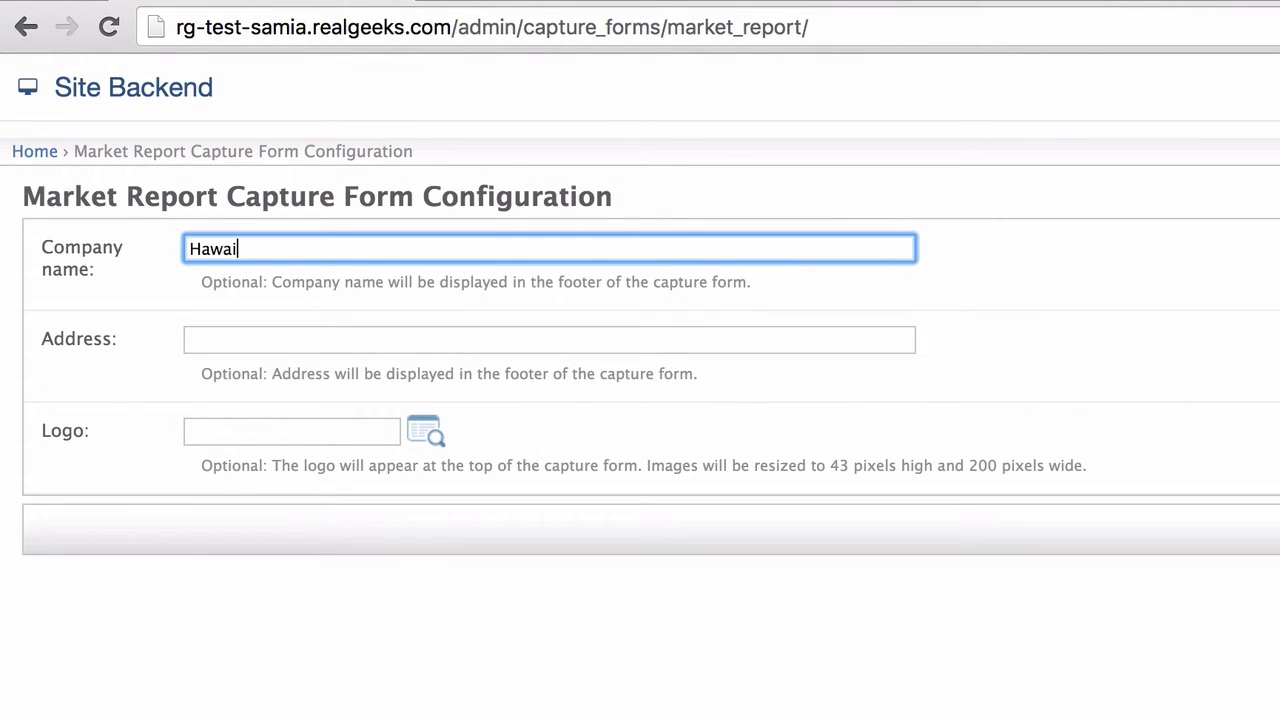
text(i Realty International)
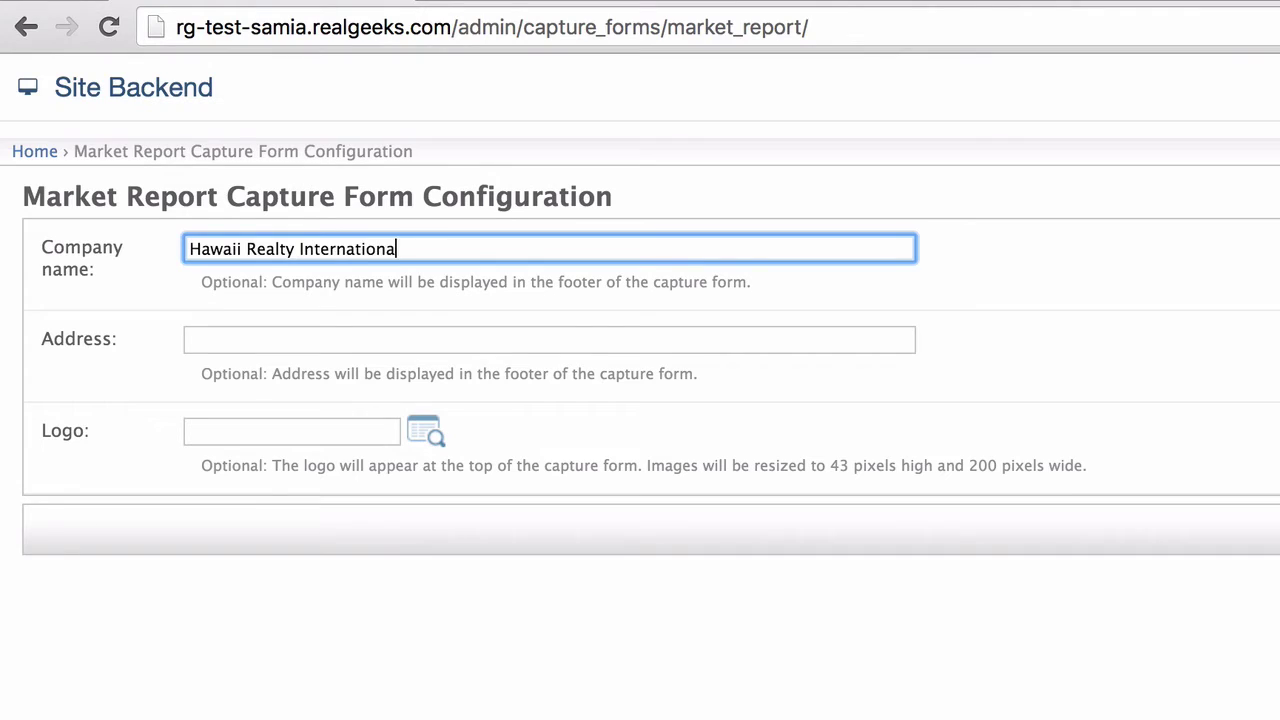
Enter the company's full postal address on the Market Report Capture Form configuration
key(Tab)
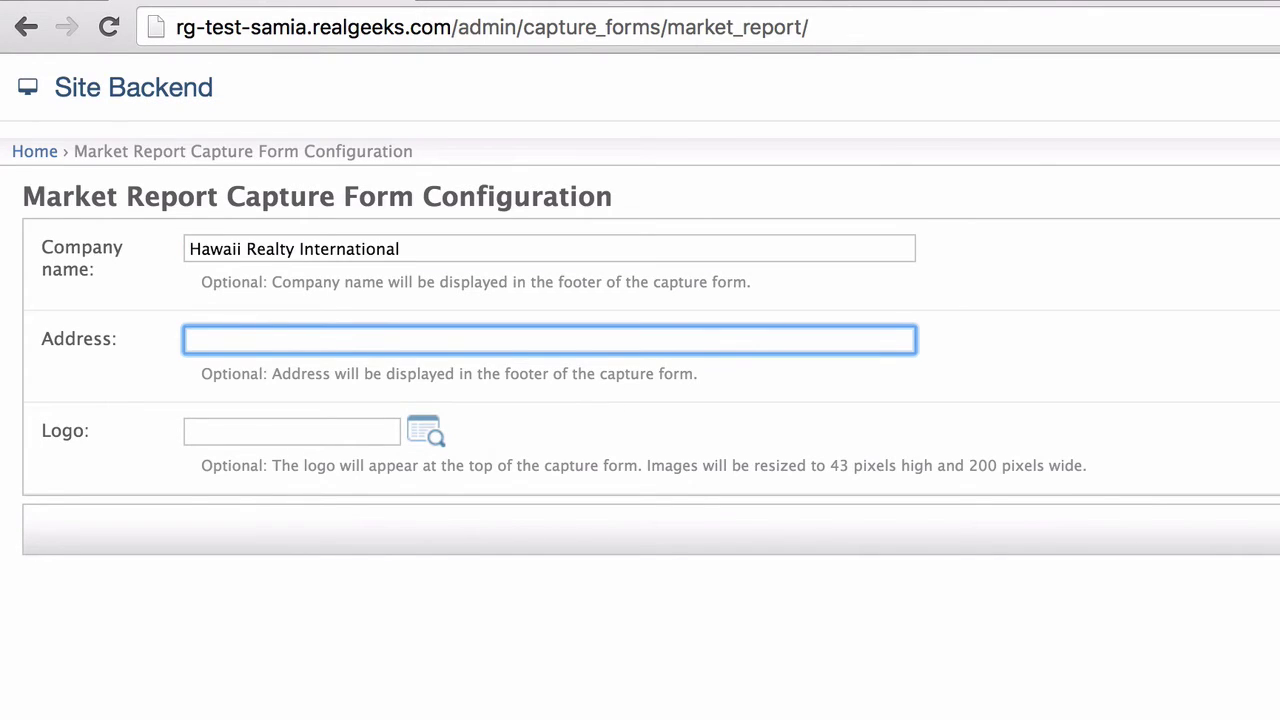
text(1051 Keolu Dr #2)
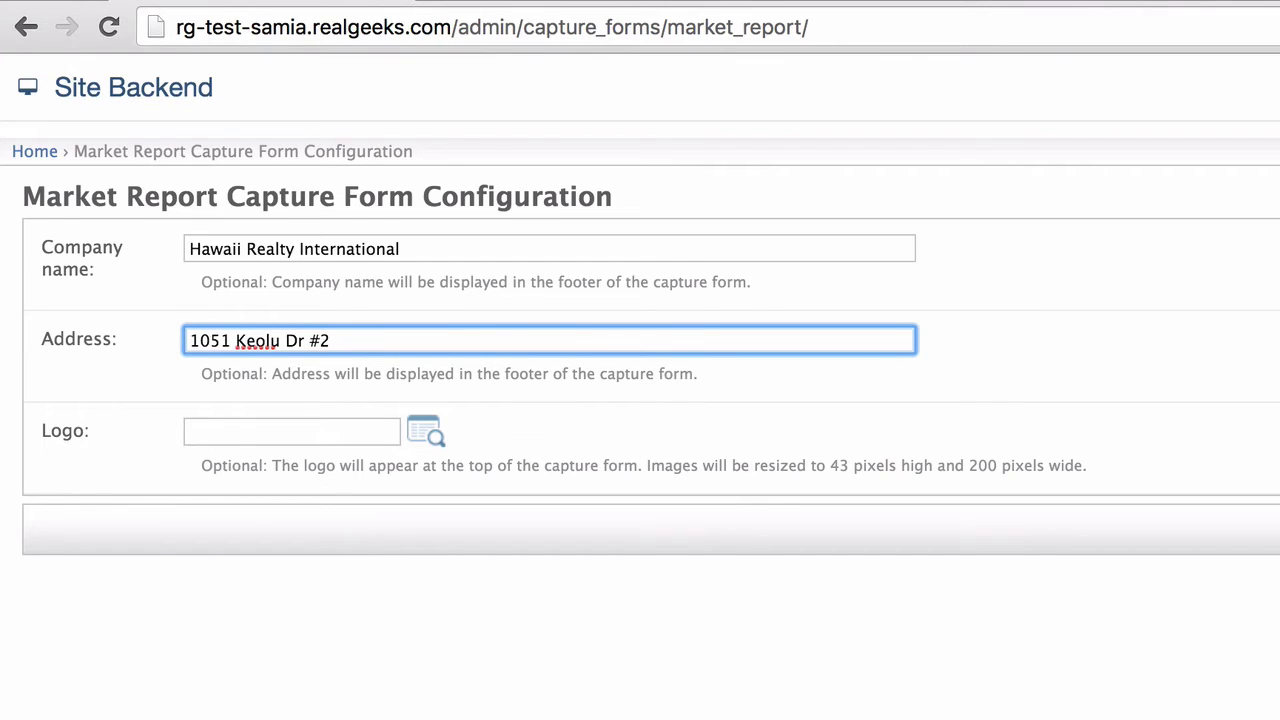
text(60, Kailua, HI 9673)
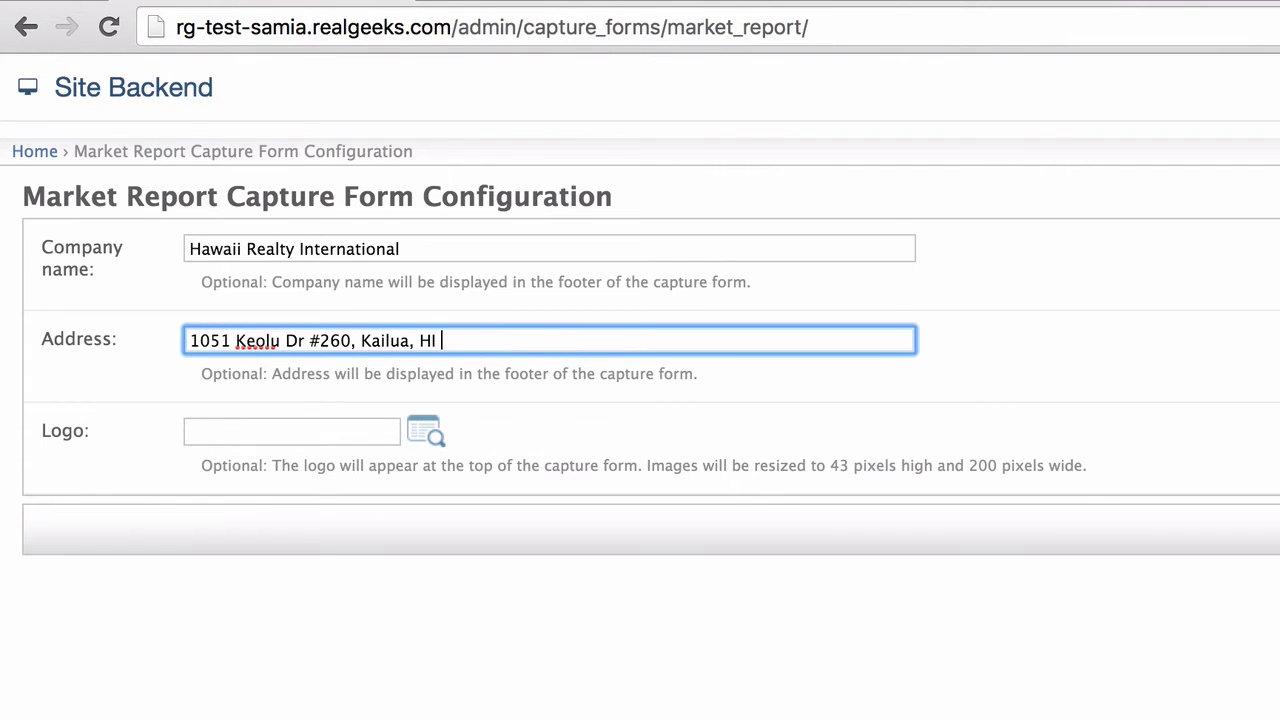
text(4)
key(Tab)
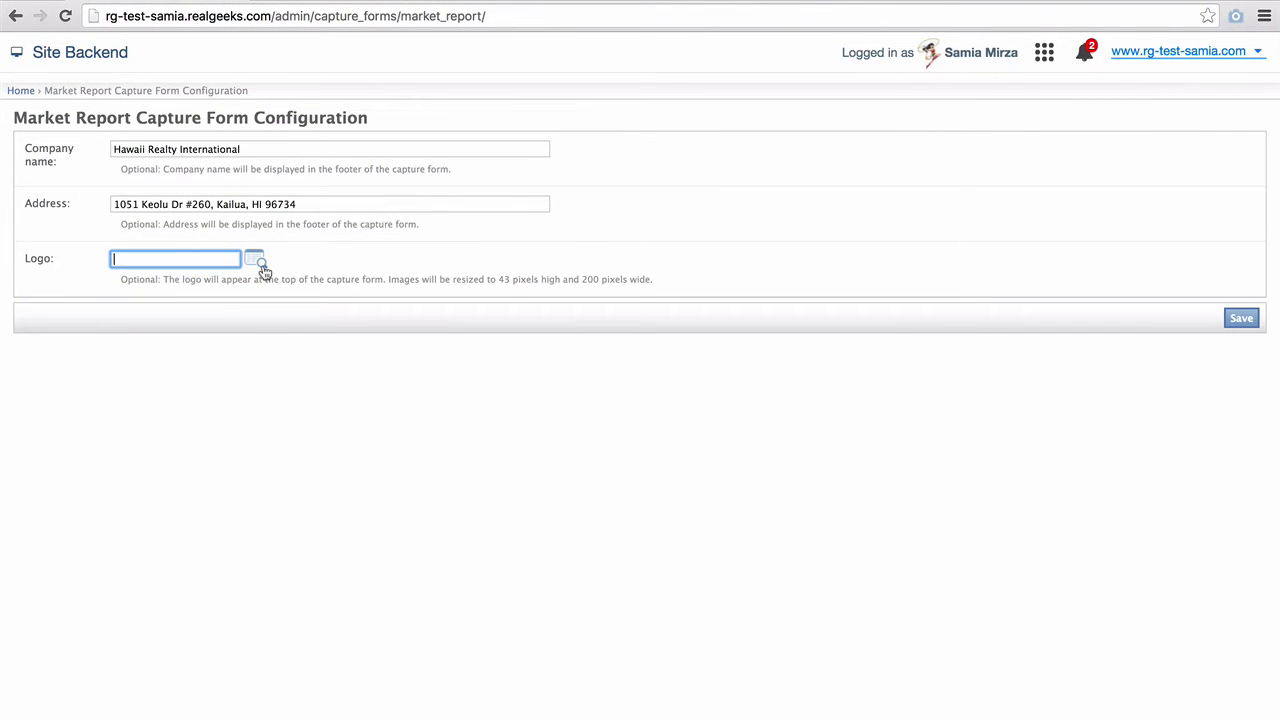
Choose hawaiirealestatecompany.png from the uploaded files as the capture form logo and save the configuration
click(256, 260)
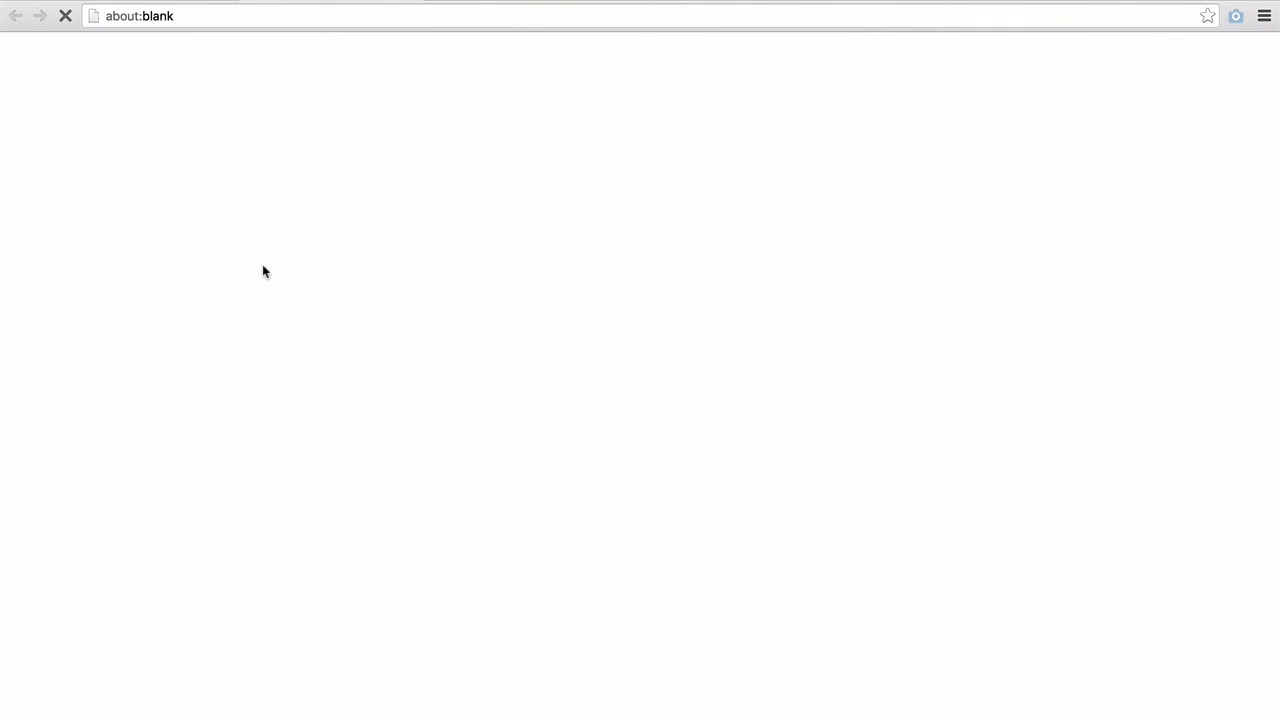
scroll(262, 268, down, 5)
scroll(262, 264, down, 10)
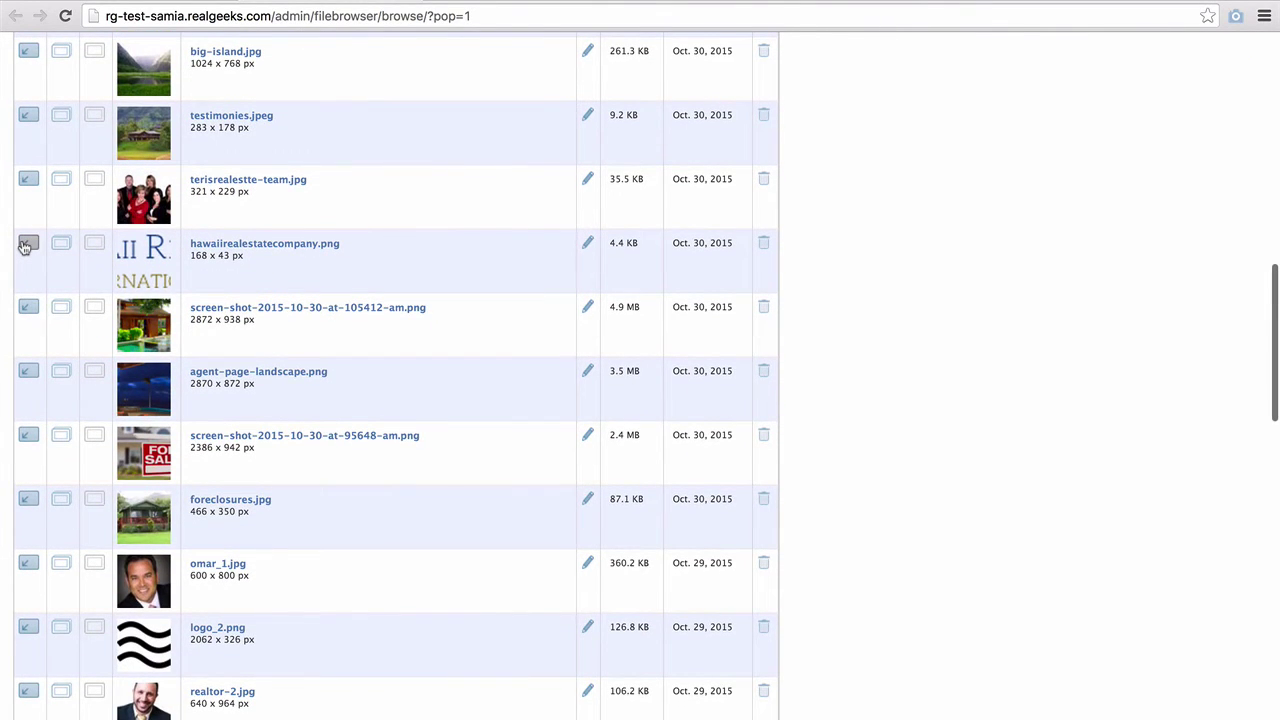
click(26, 246)
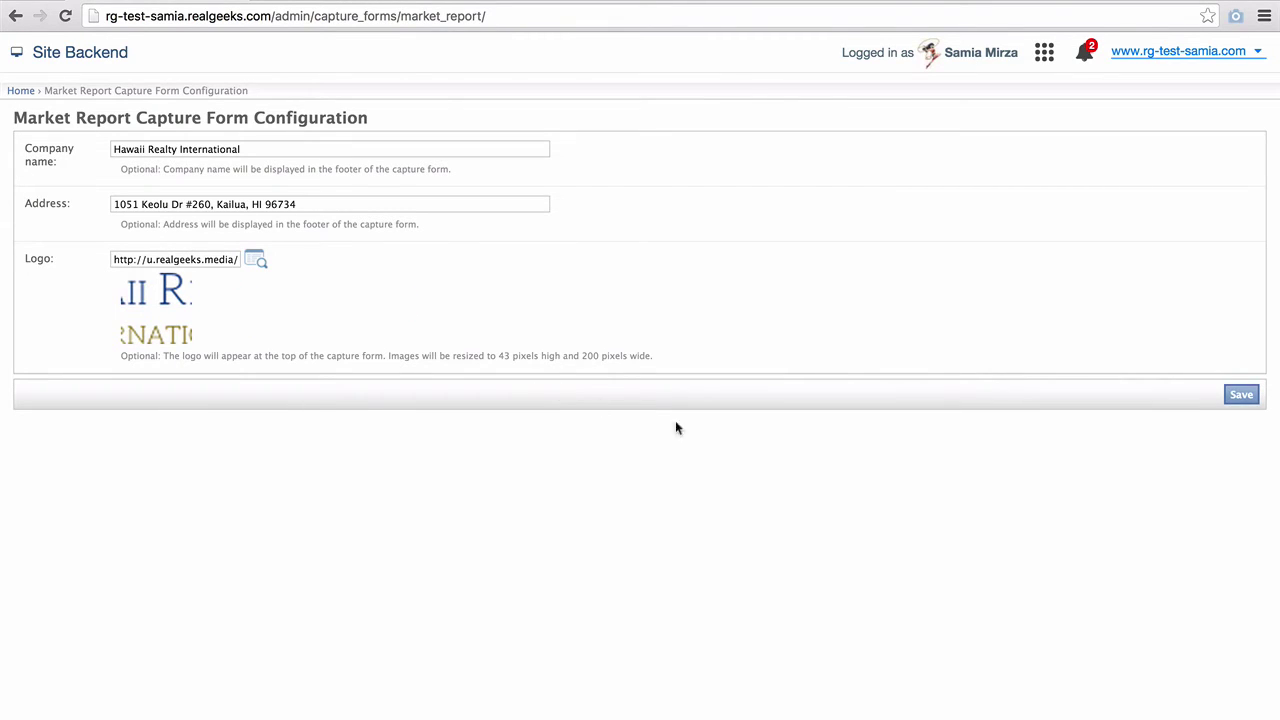
click(1244, 396)
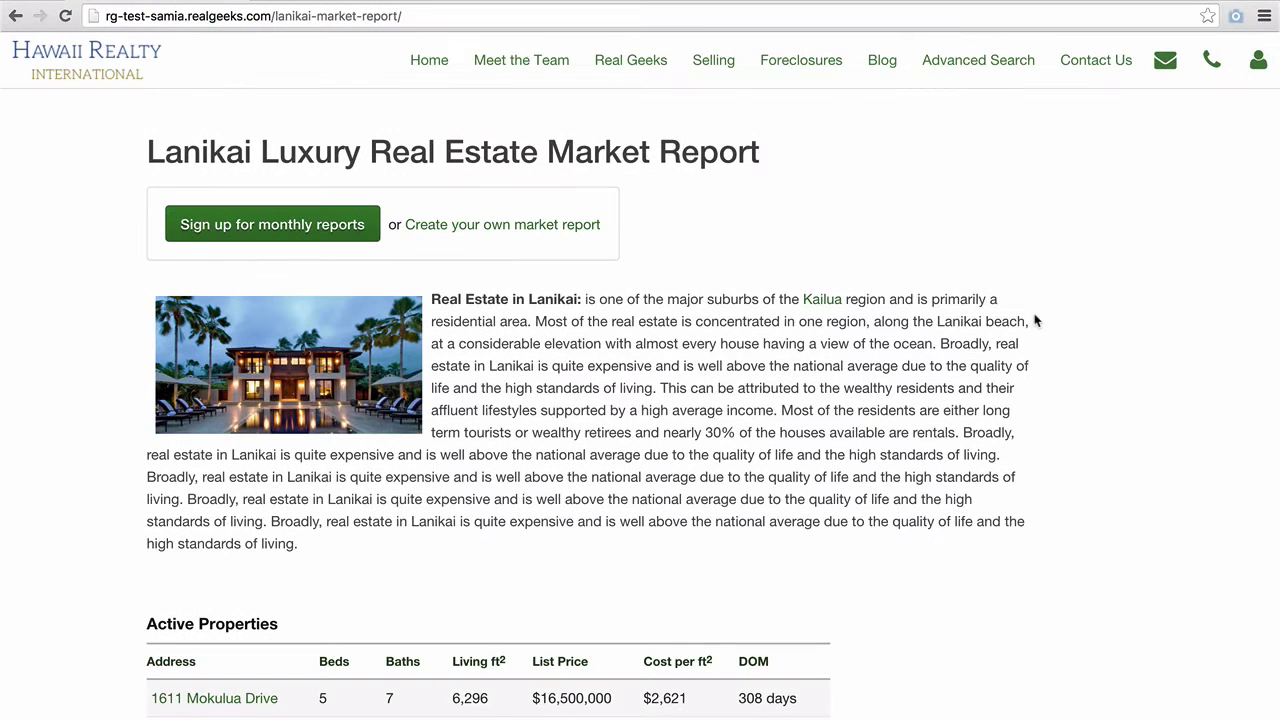
Review the property tables of the Lanikai Luxury Real Estate Market Report and check the branding on its monthly reports sign-up form
scroll(1035, 320, down, 5)
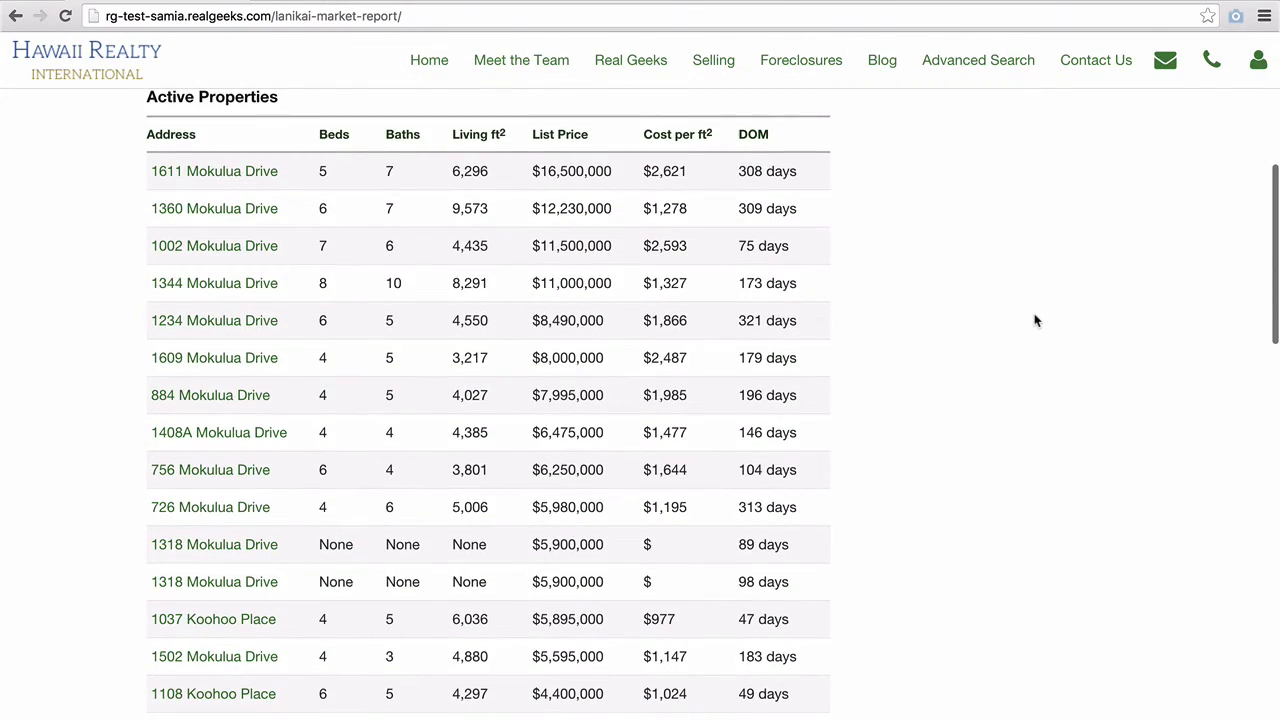
scroll(1035, 320, down, 9)
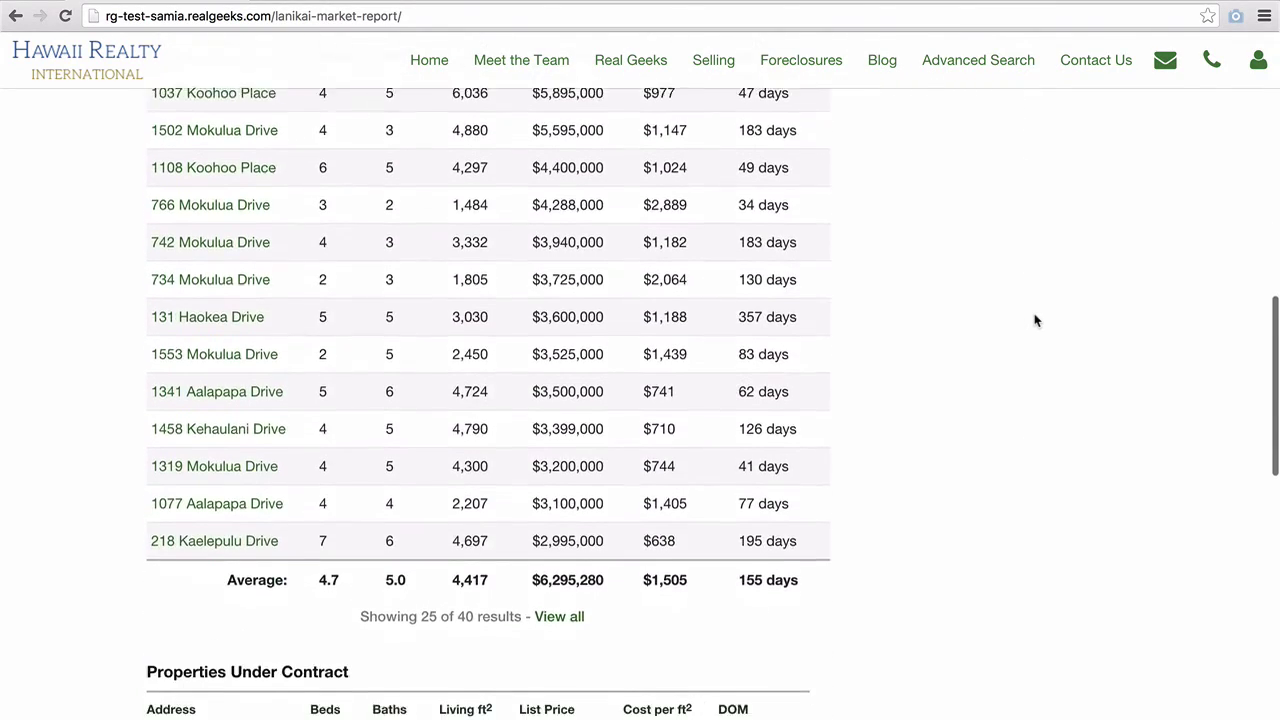
scroll(1035, 320, down, 2)
scroll(1035, 320, up, 17)
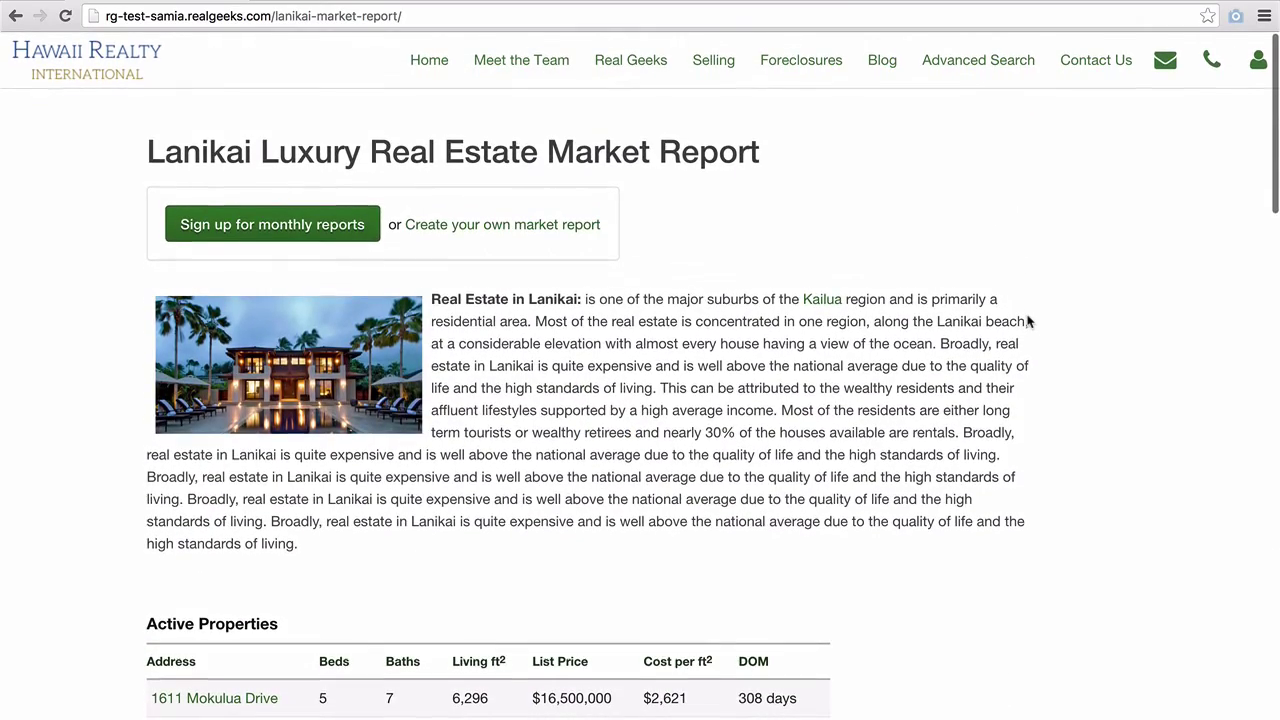
click(262, 226)
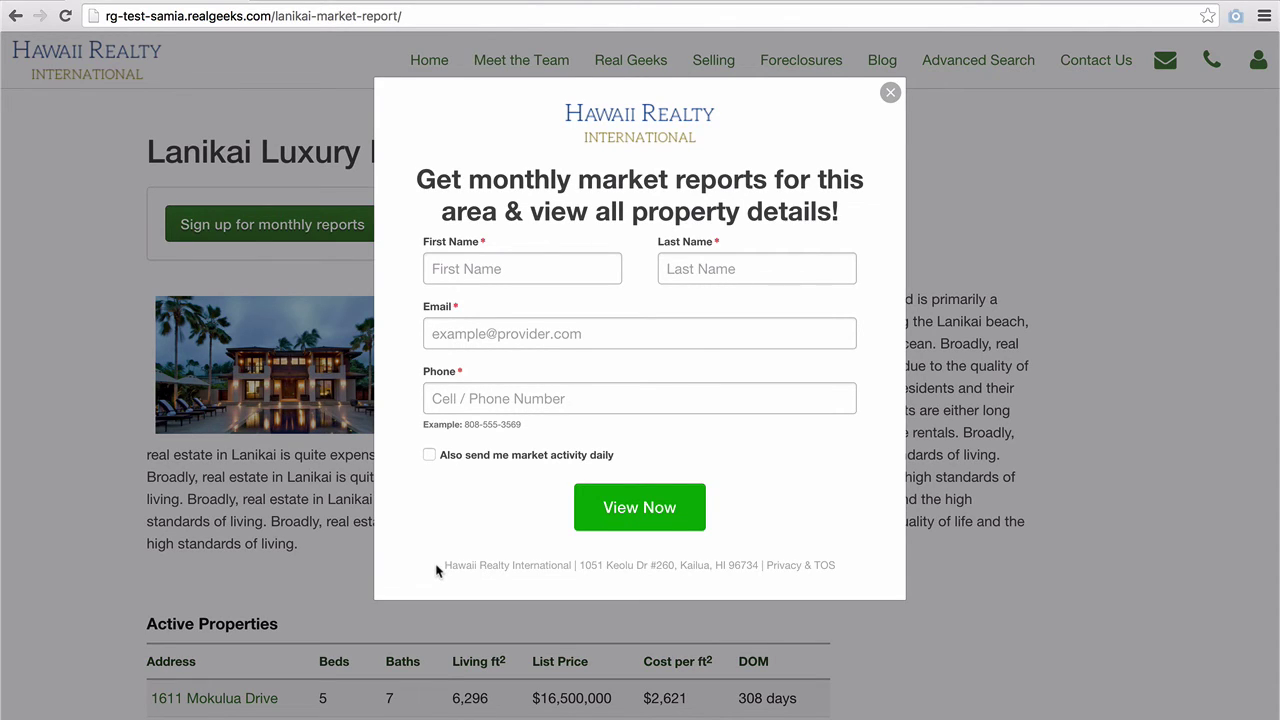
click(887, 95)
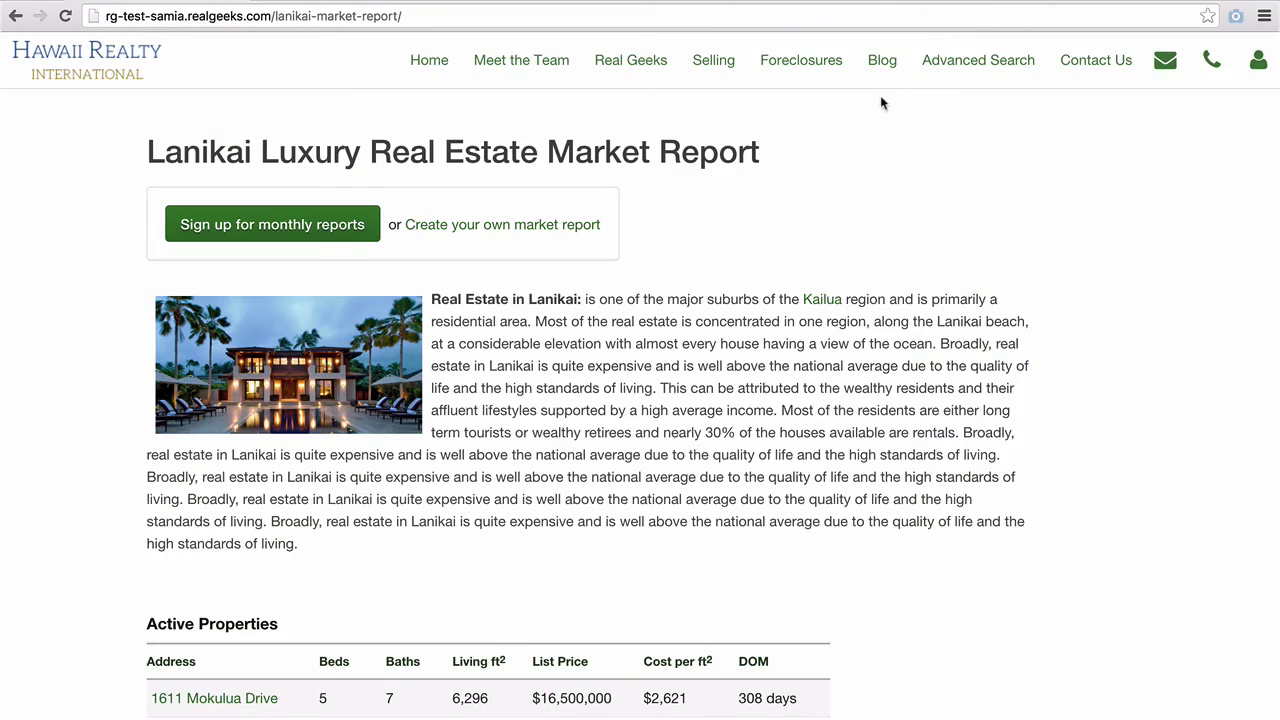
Create a custom market report for all neighborhoods of Oahu's North Shore with a minimum price of $1 Million
click(543, 225)
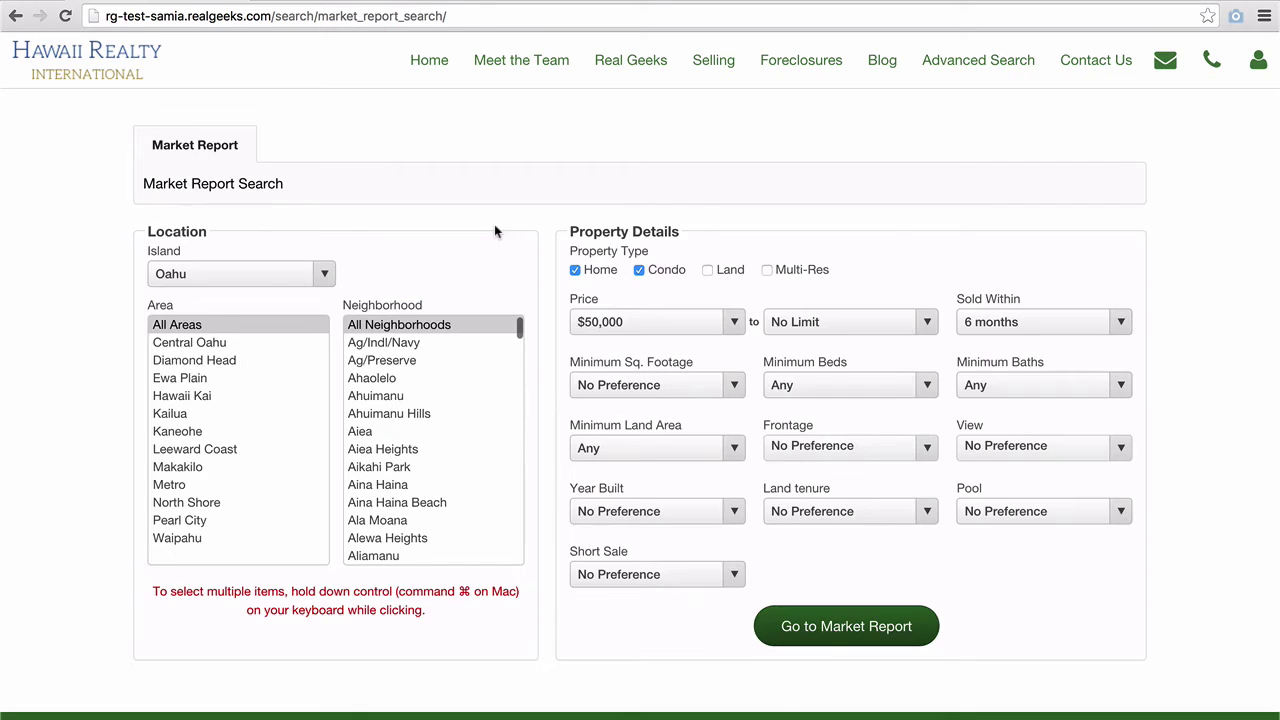
click(206, 501)
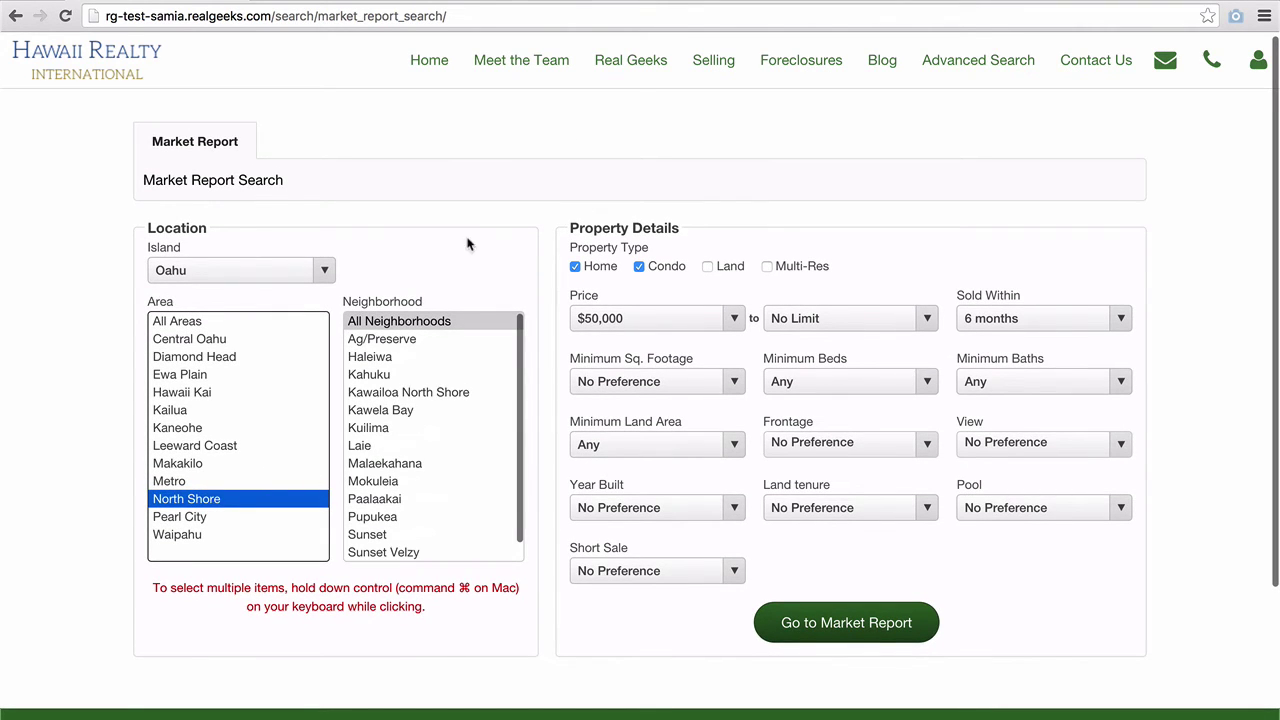
click(436, 323)
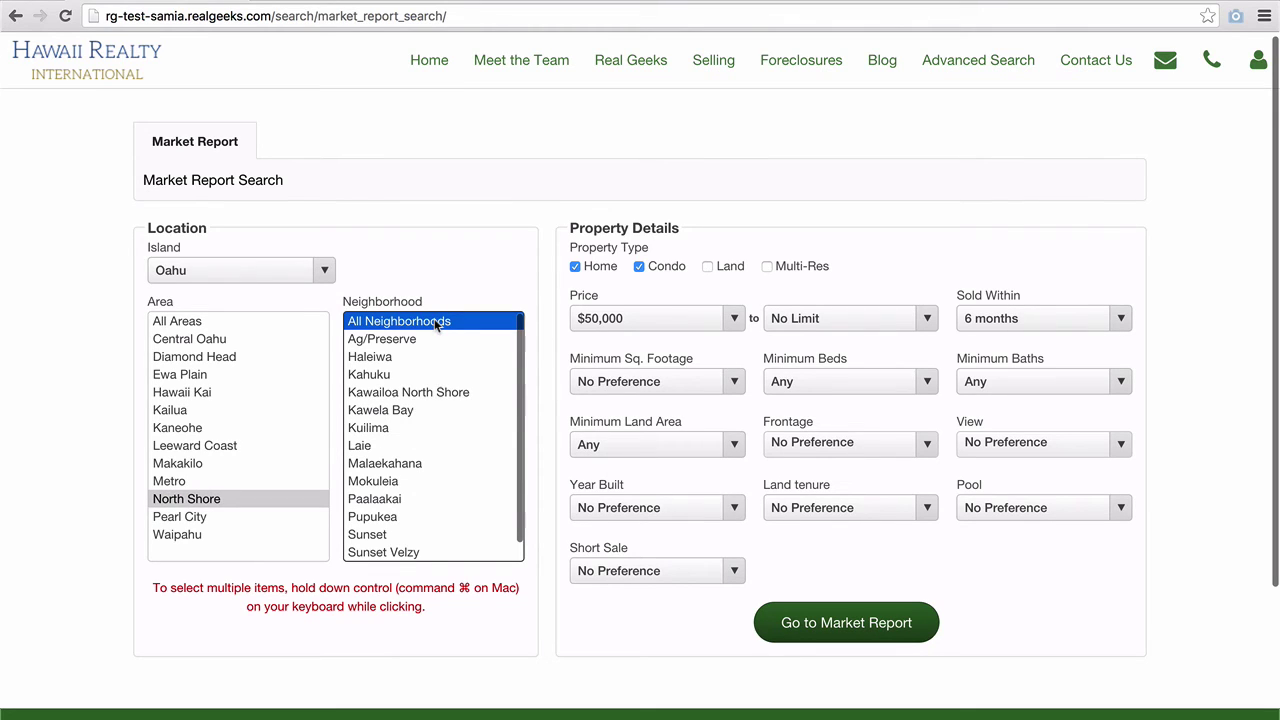
click(733, 320)
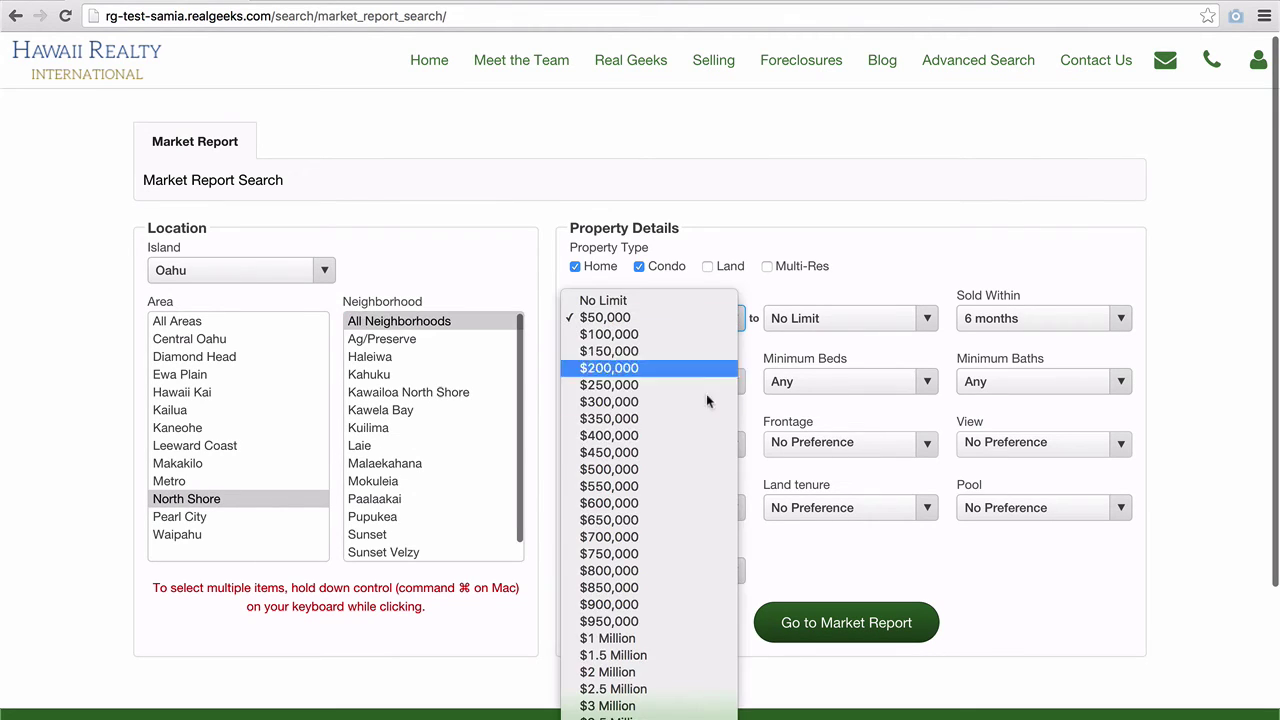
click(673, 647)
click(855, 625)
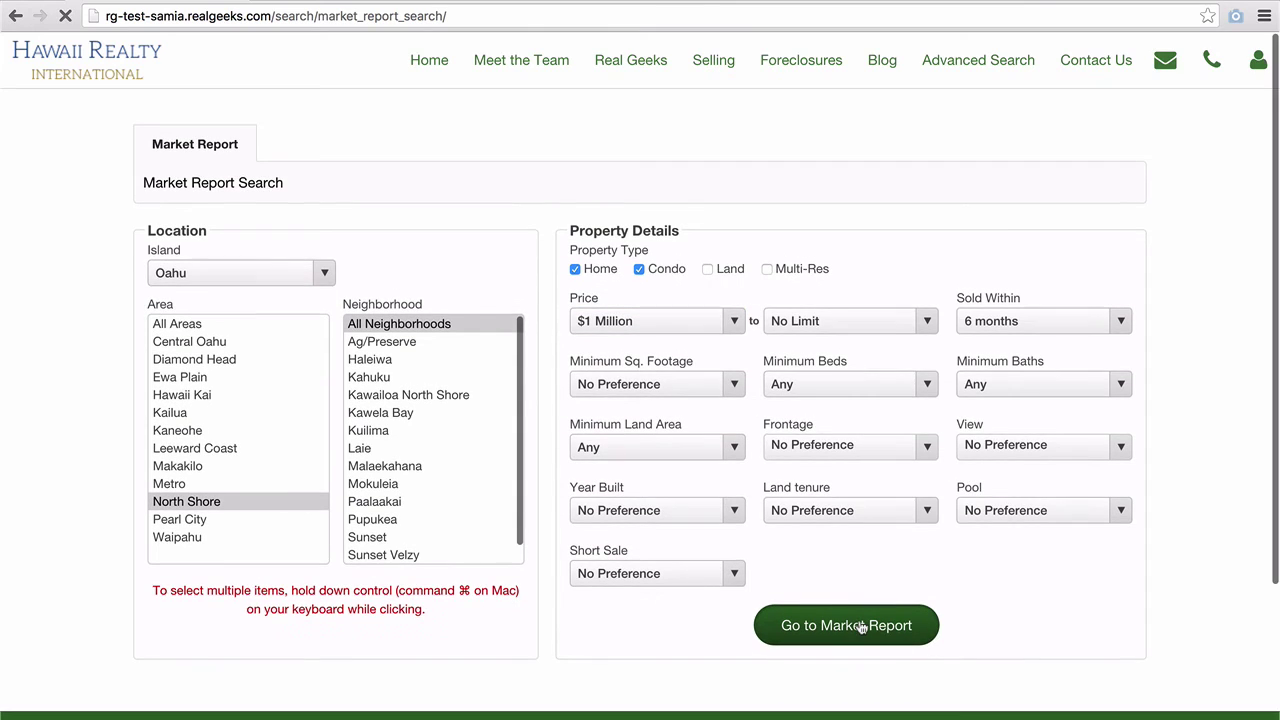